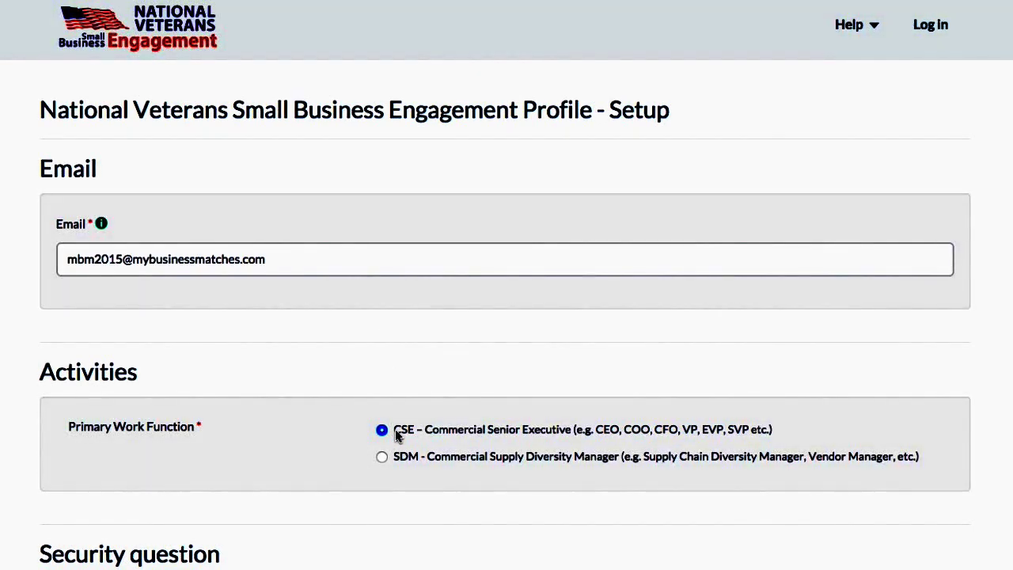
Step: Answer the 3 + 5 security question with 8 and continue past the setup step
scroll(395, 435, down, 1)
scroll(398, 436, down, 2)
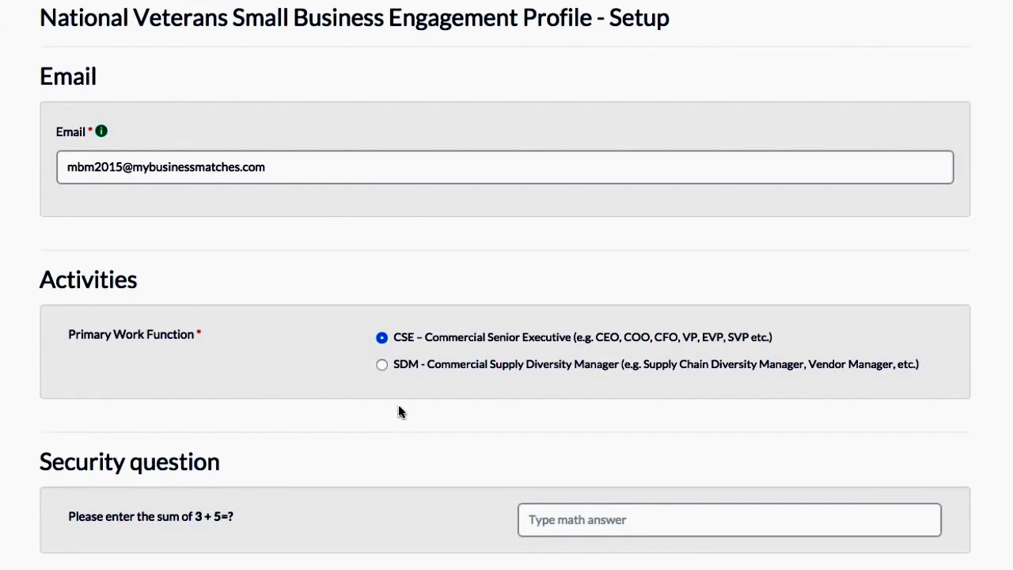
click(563, 521)
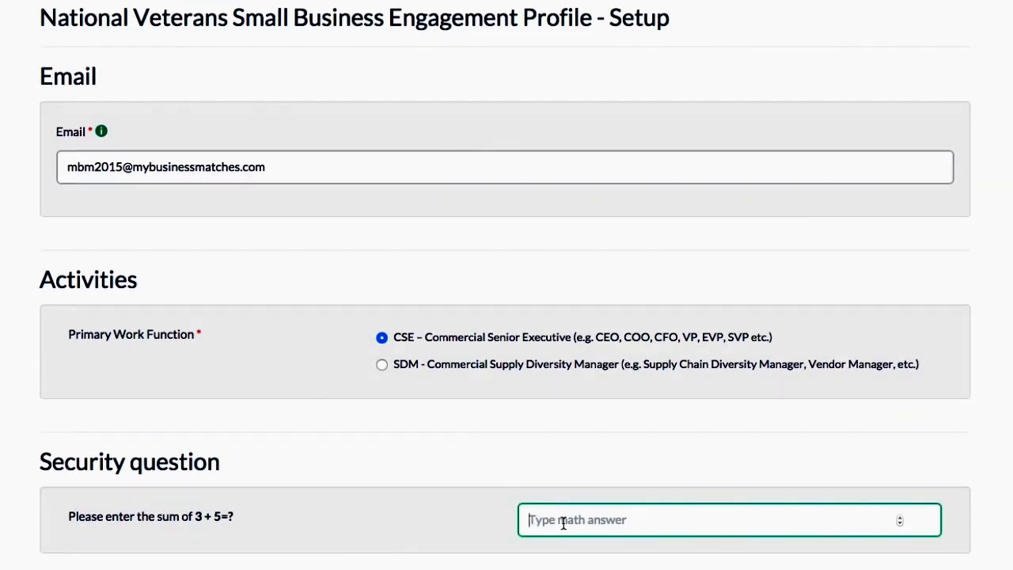
text(8)
scroll(383, 534, down, 5)
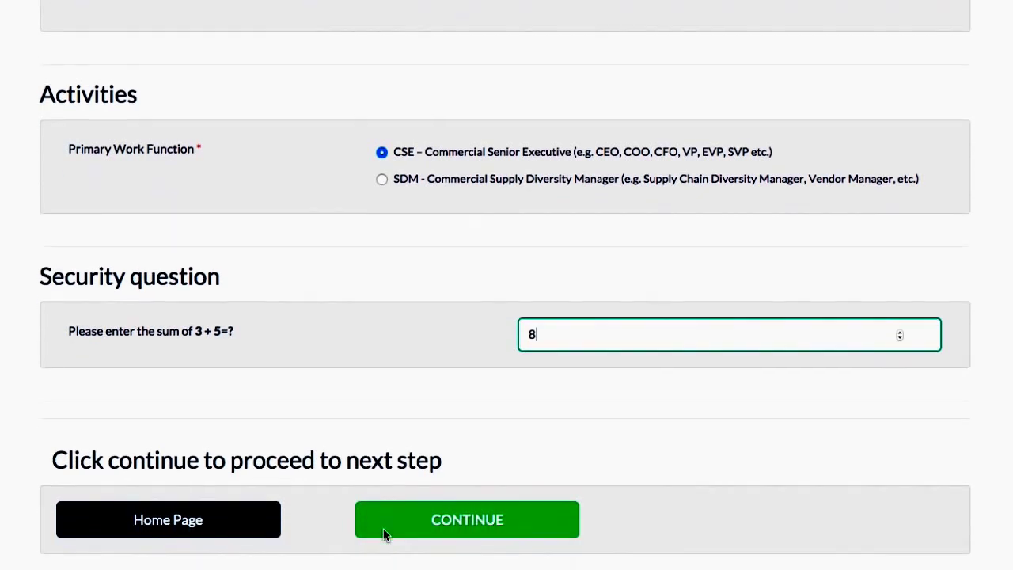
click(403, 528)
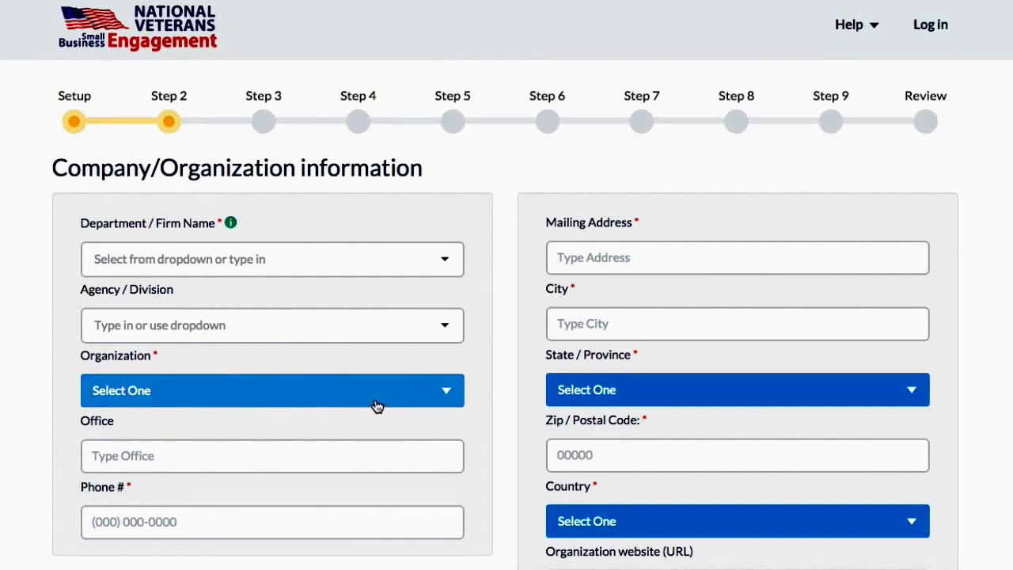
Step: Enter and add My Business Matches as the Department/Firm Name
scroll(375, 406, down, 1)
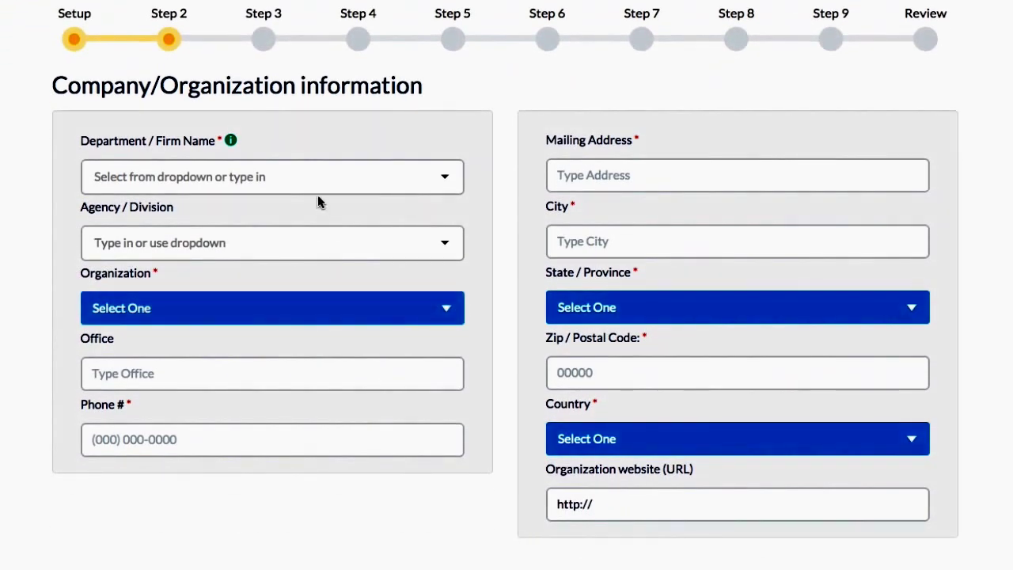
click(316, 176)
text(M)
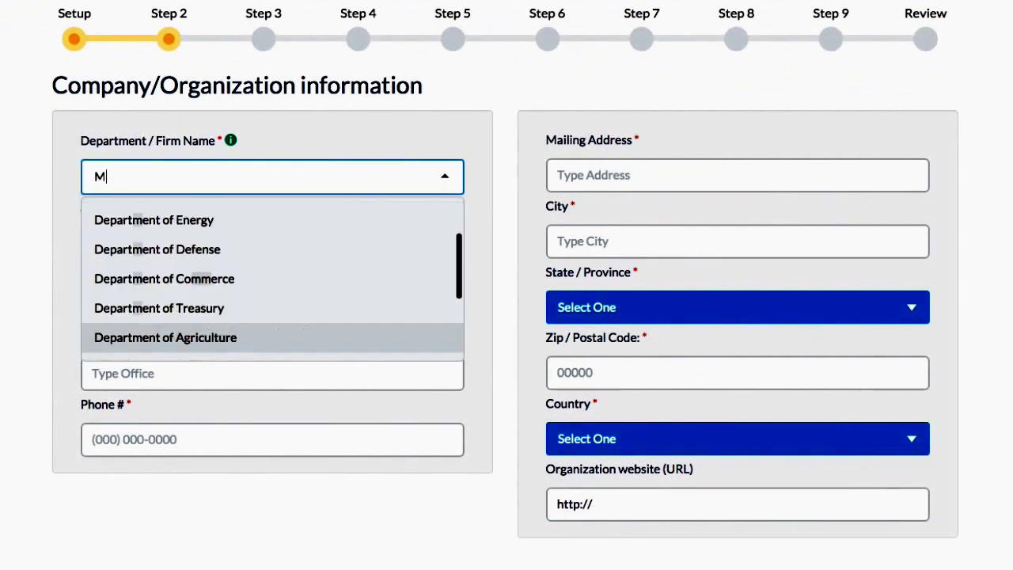
text(y Business Matches)
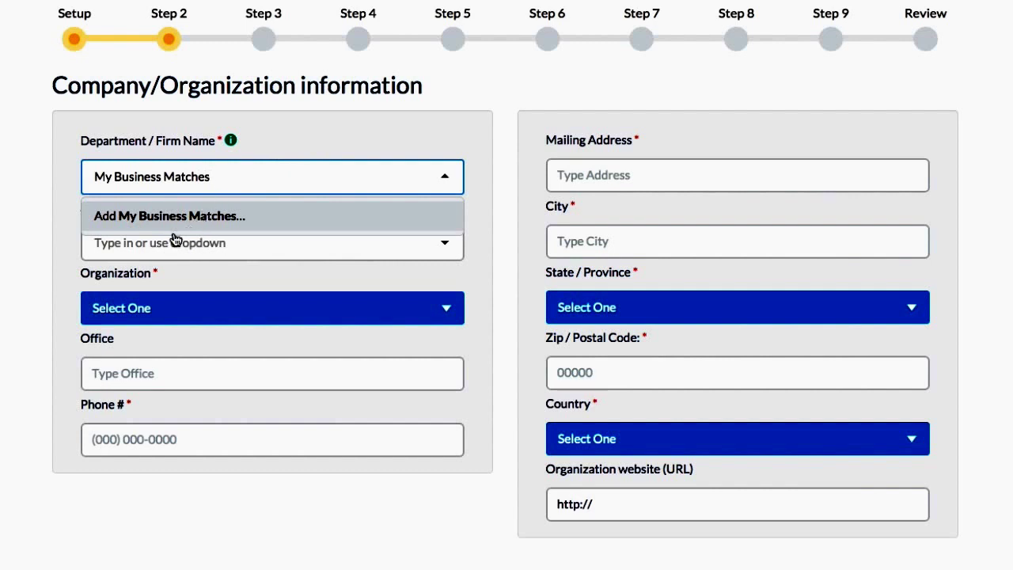
click(115, 227)
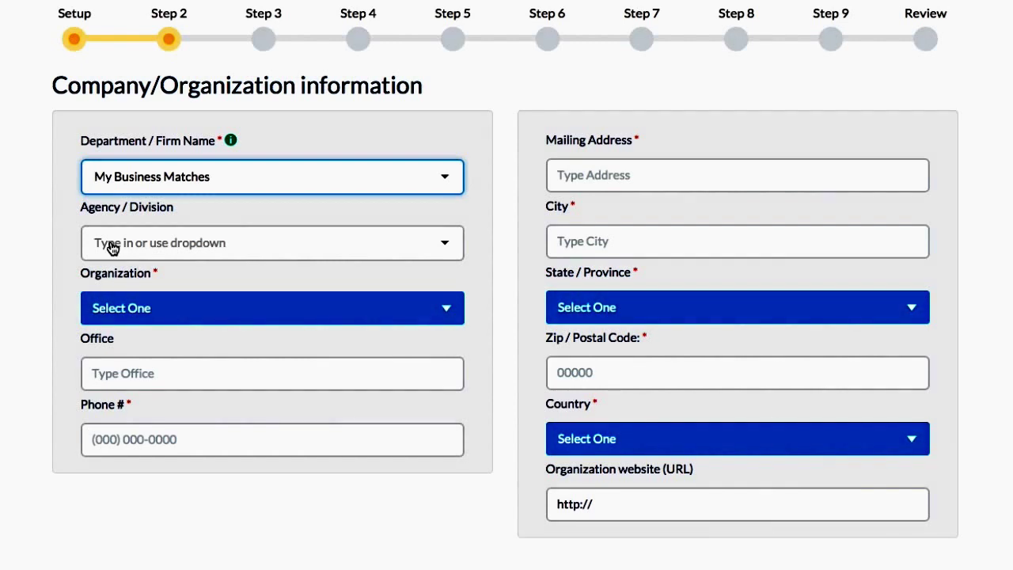
Step: Leave the agency list unselected and set the Organization to Not Applicable
click(111, 247)
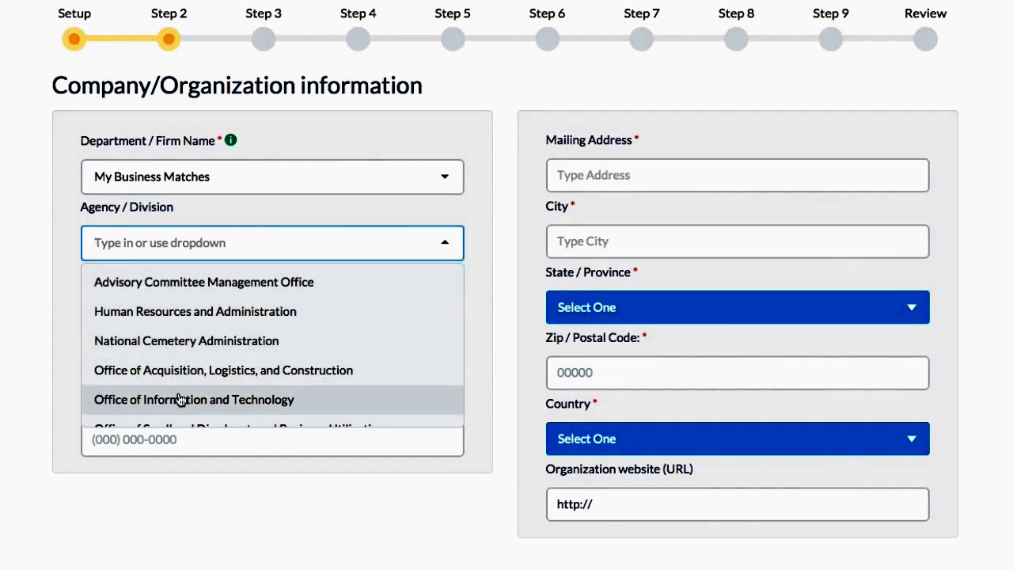
click(198, 212)
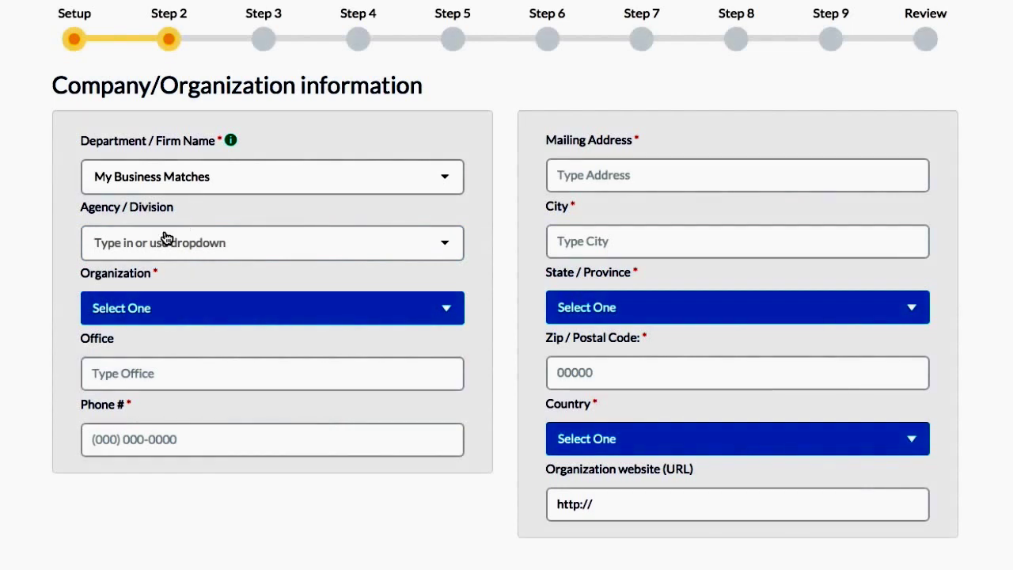
scroll(69, 254, down, 1)
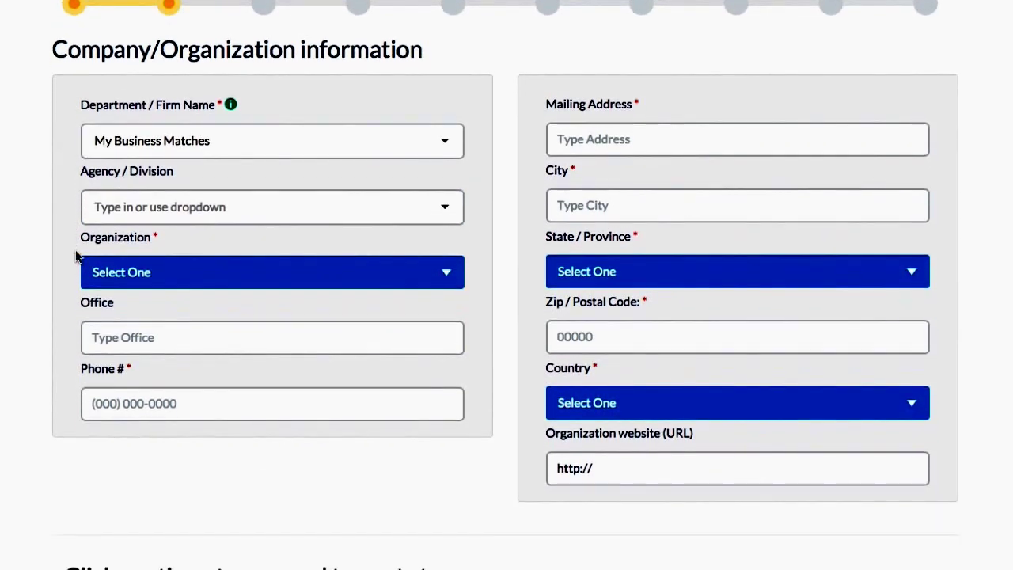
click(156, 279)
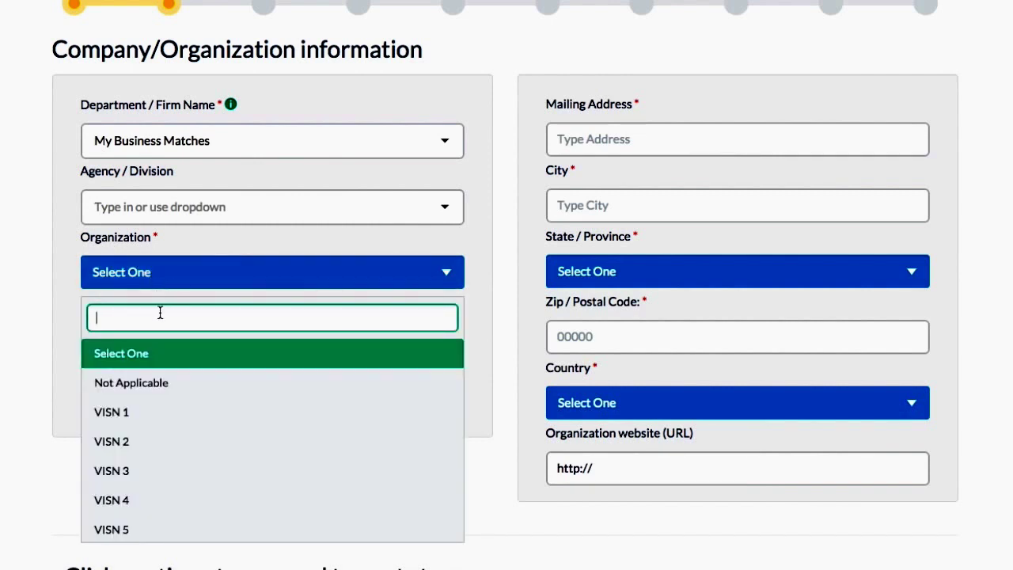
click(165, 384)
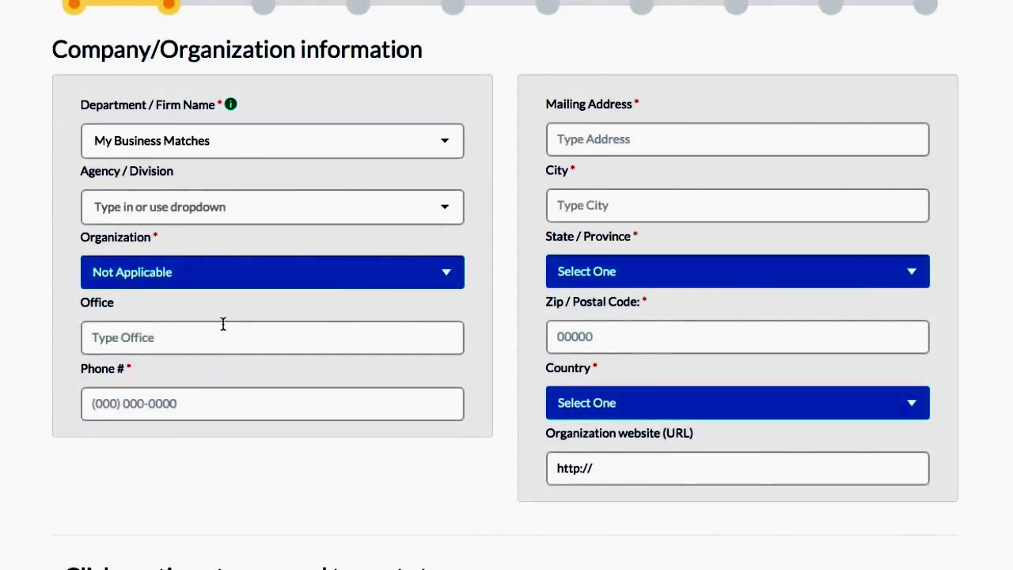
scroll(225, 384, down, 1)
Step: Enter the company phone number and fill the mailing address from the saved autofill address
click(185, 360)
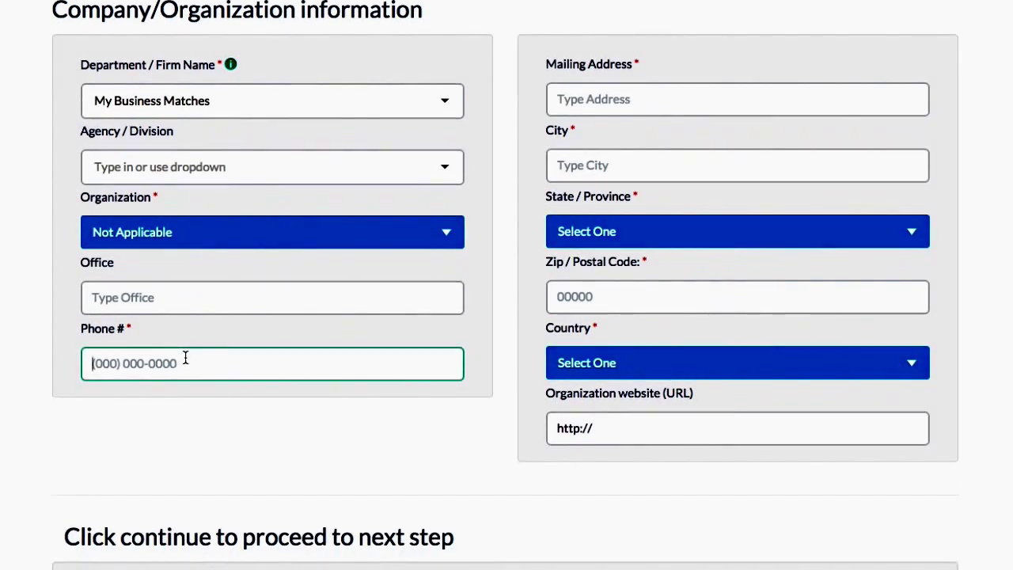
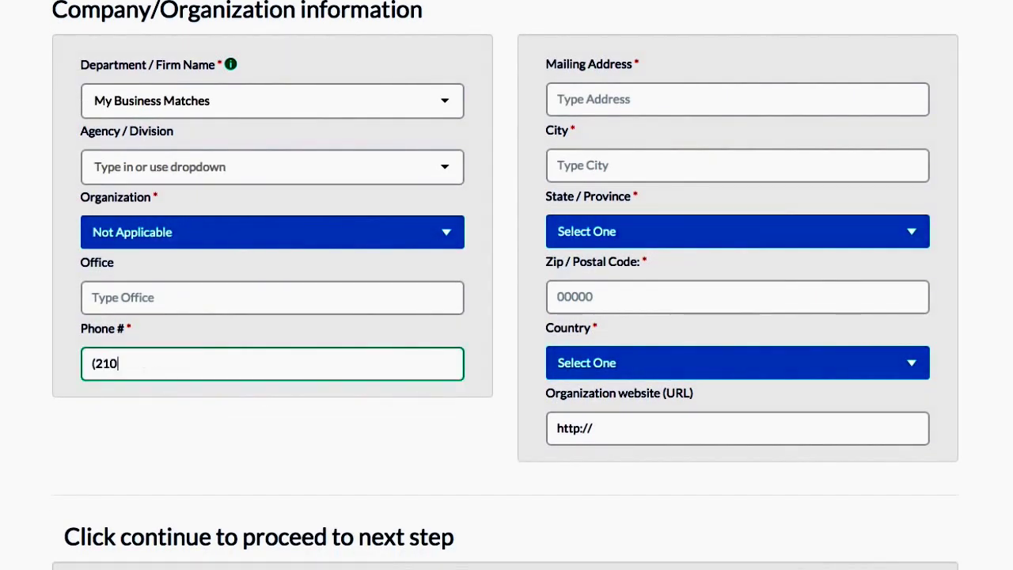
click(651, 107)
click(652, 107)
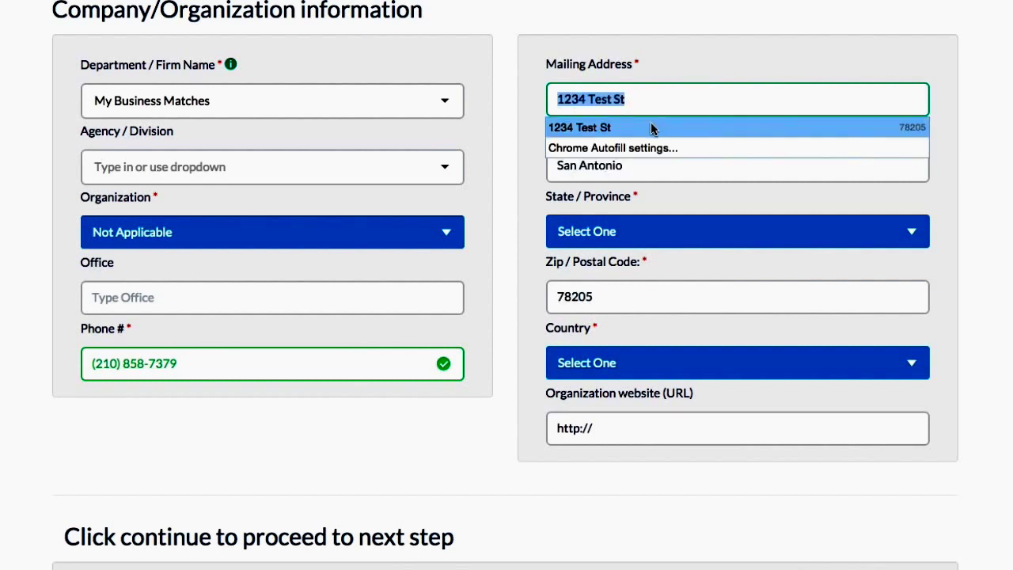
click(652, 128)
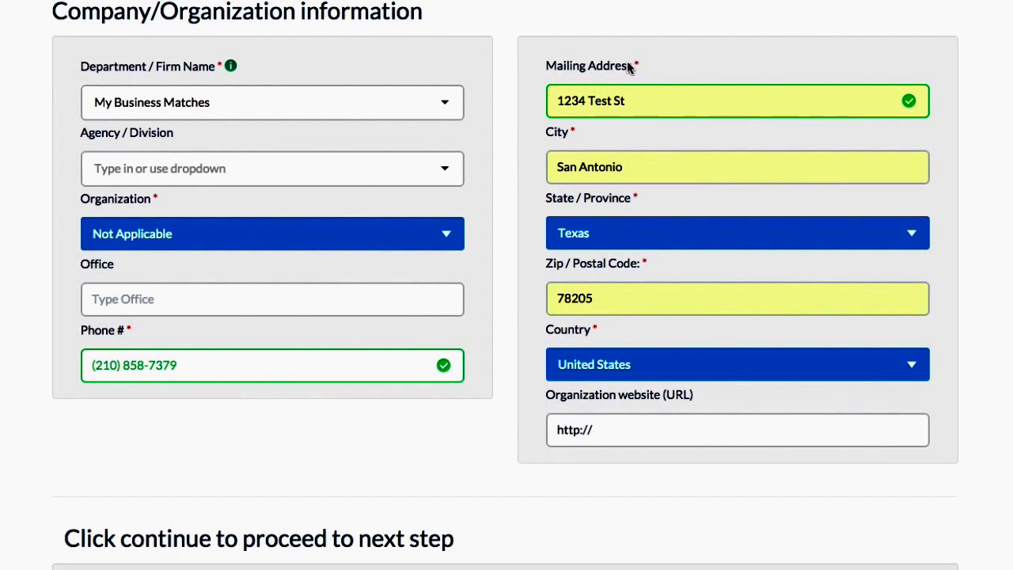
Step: Submit the company information step to reach attendee information
scroll(531, 162, down, 1)
scroll(532, 161, up, 1)
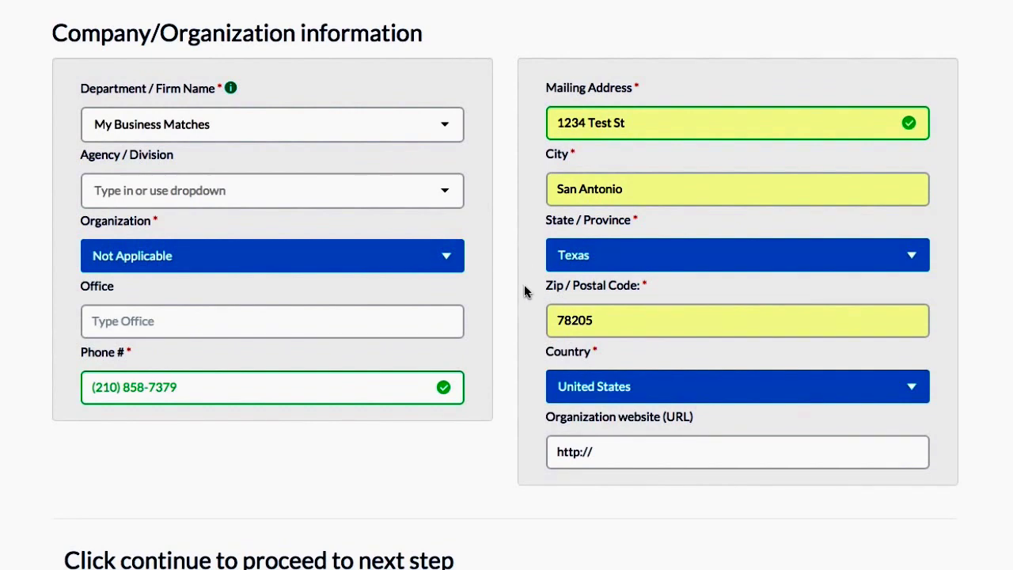
scroll(524, 292, down, 4)
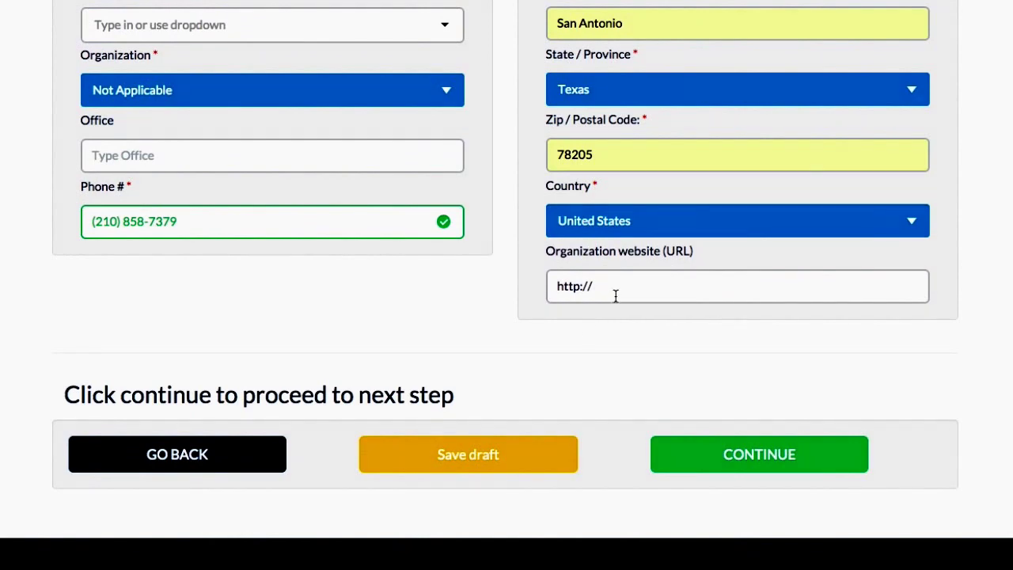
click(709, 452)
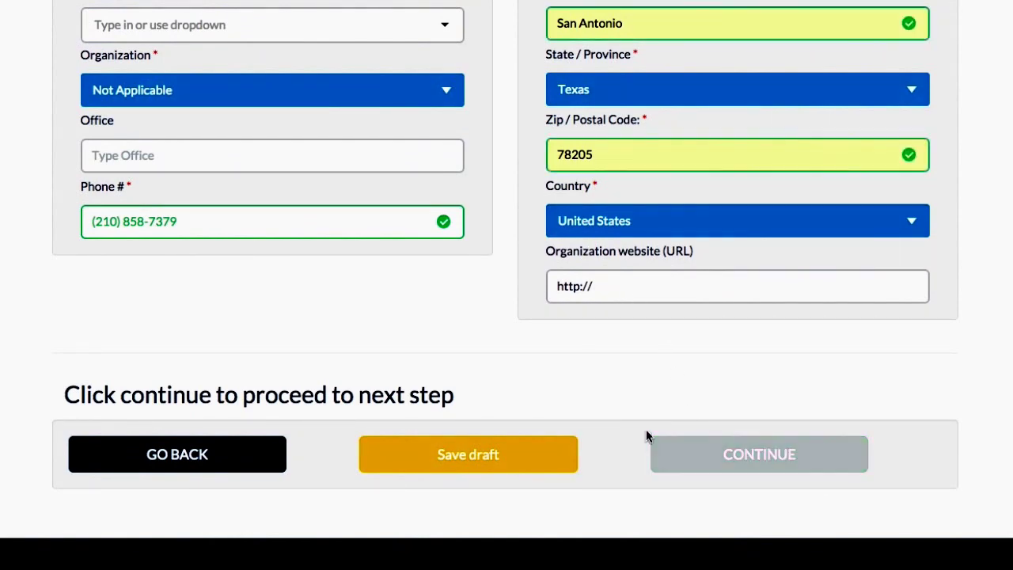
Step: Check the salutation list and custom salutation field, leaving the salutation unchosen
scroll(574, 362, down, 3)
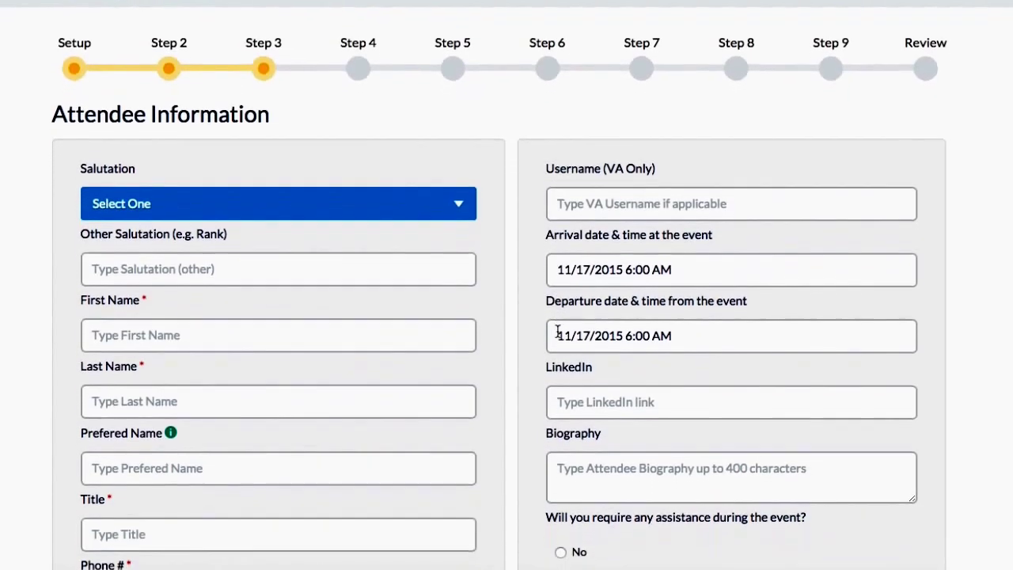
scroll(558, 331, down, 2)
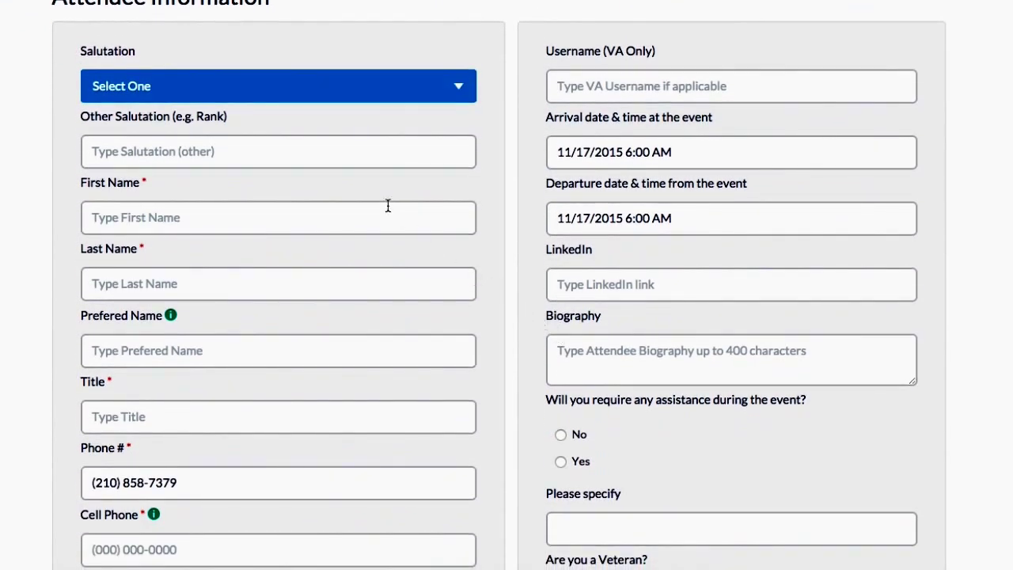
click(346, 87)
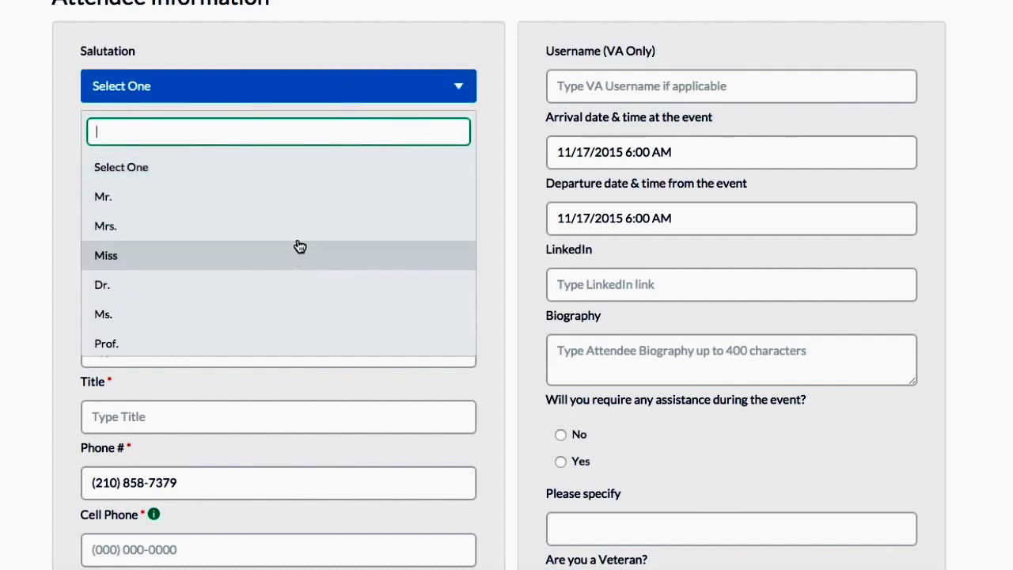
click(307, 94)
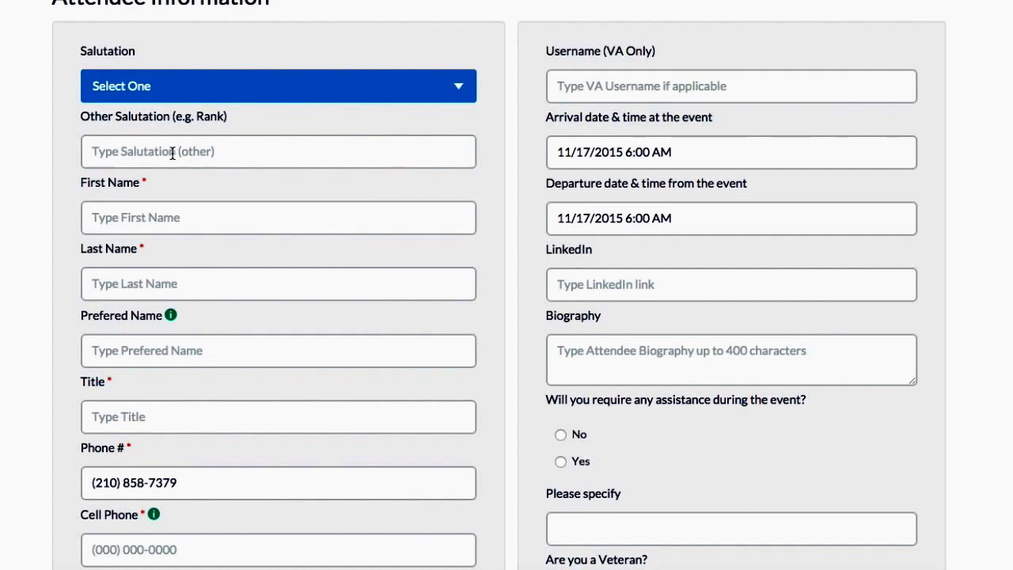
click(171, 153)
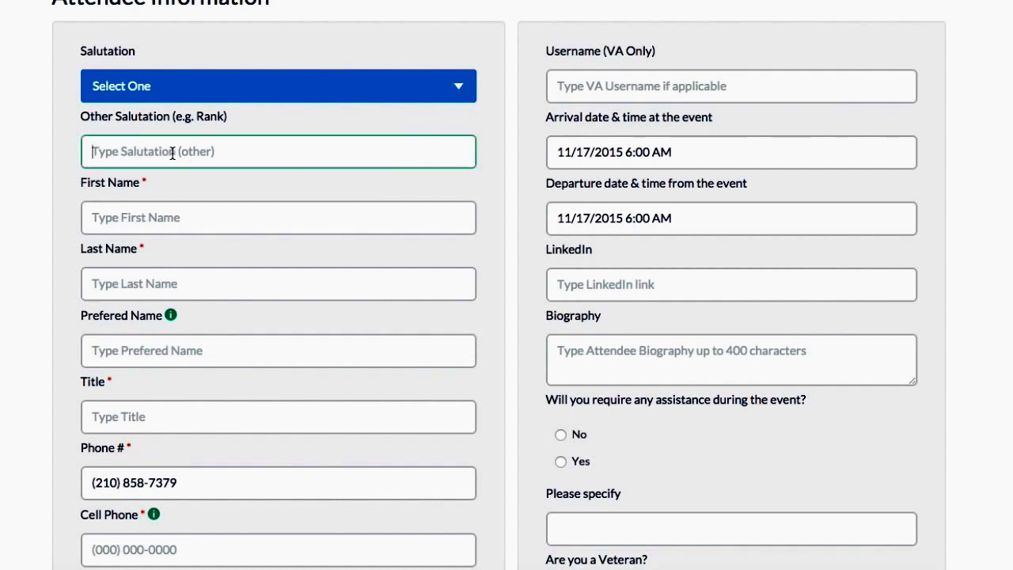
Step: Enter First as the first name and Last as the last name
click(165, 221)
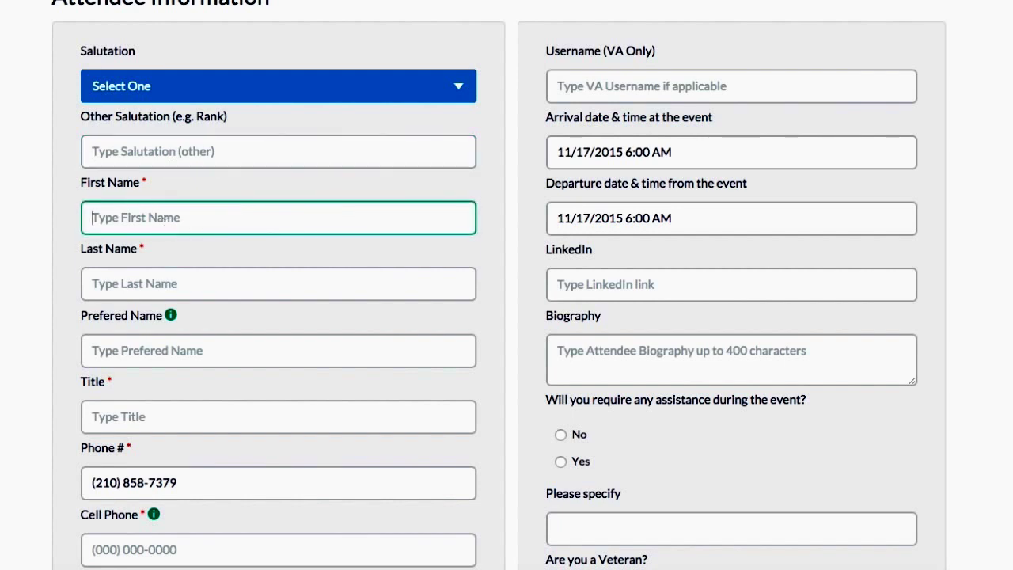
text(First)
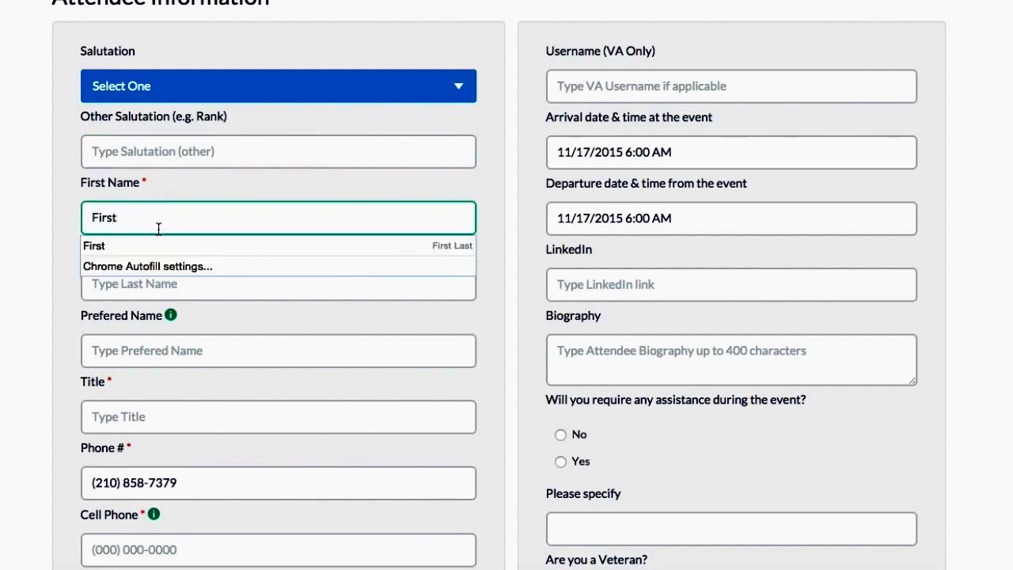
click(56, 253)
click(94, 282)
text(L)
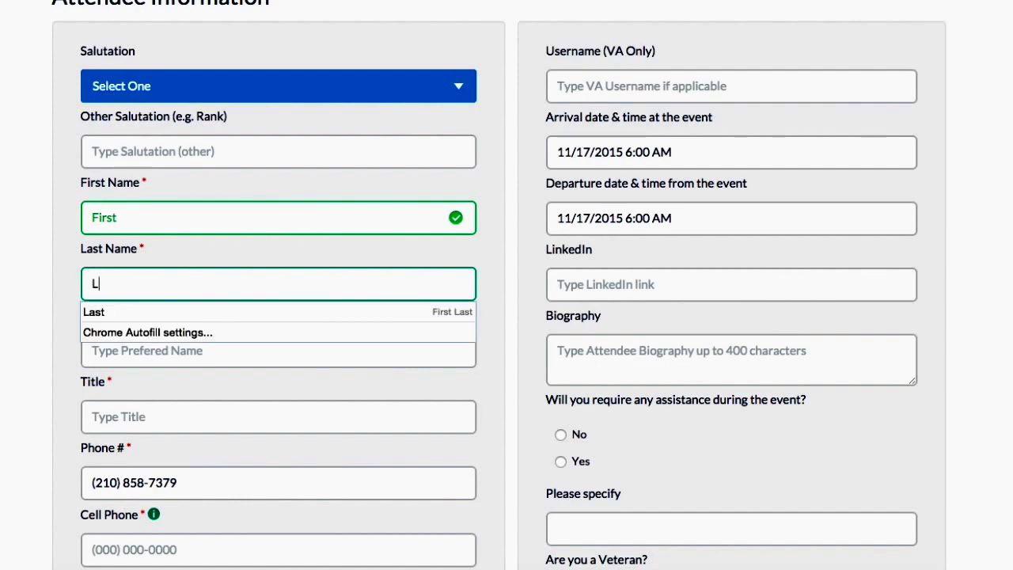
text(ast)
click(42, 341)
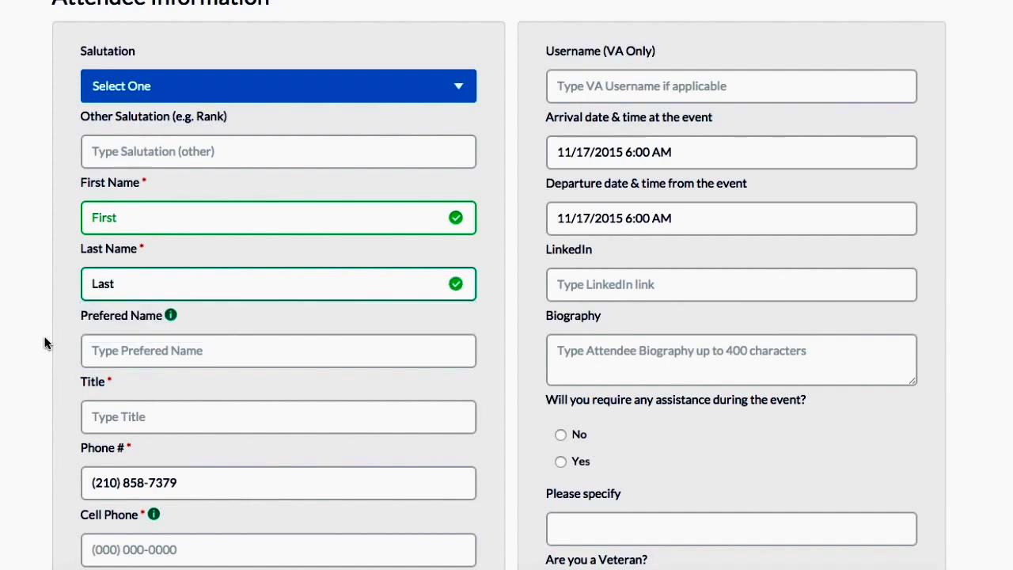
scroll(124, 352, down, 2)
Step: Enter Title as the attendee's title
scroll(123, 353, down, 5)
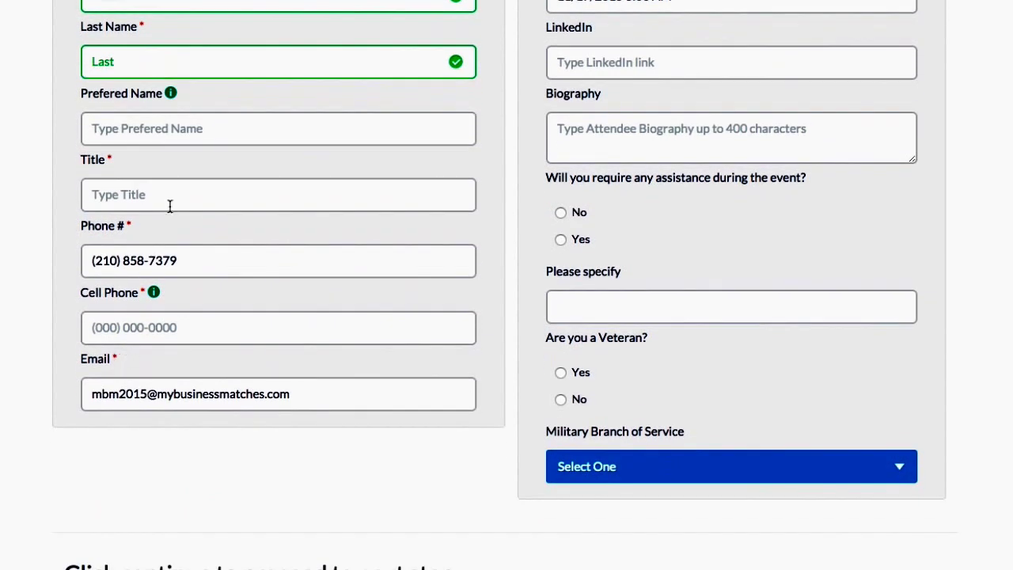
click(164, 137)
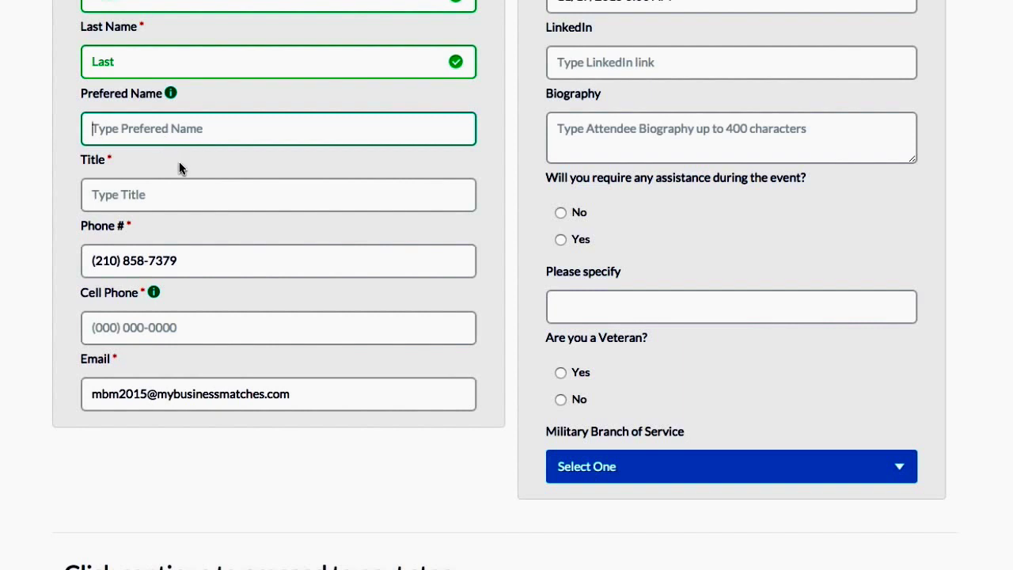
click(128, 202)
text(T)
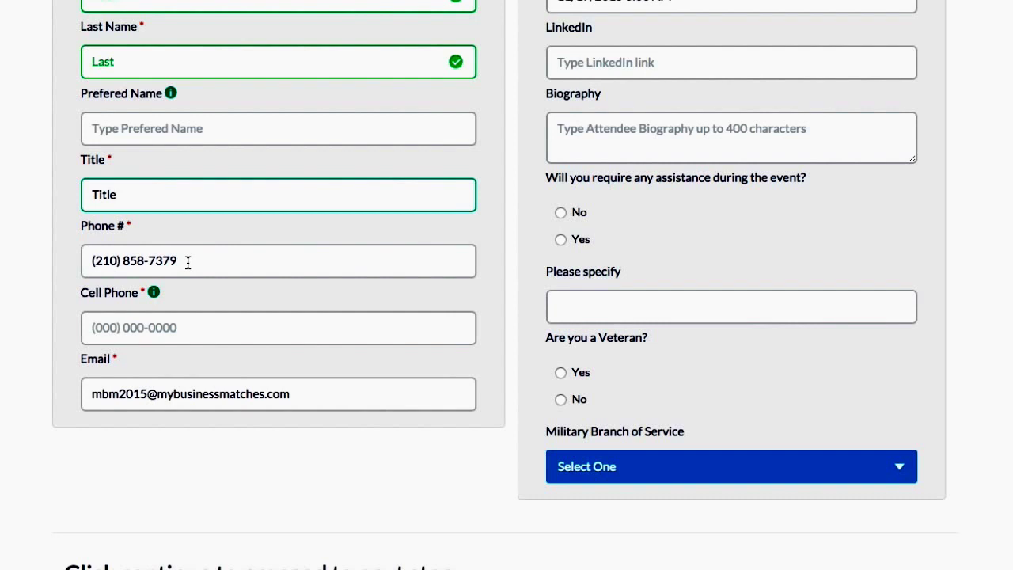
text(itle)
Step: Fill in the attendee's cell phone number
click(180, 330)
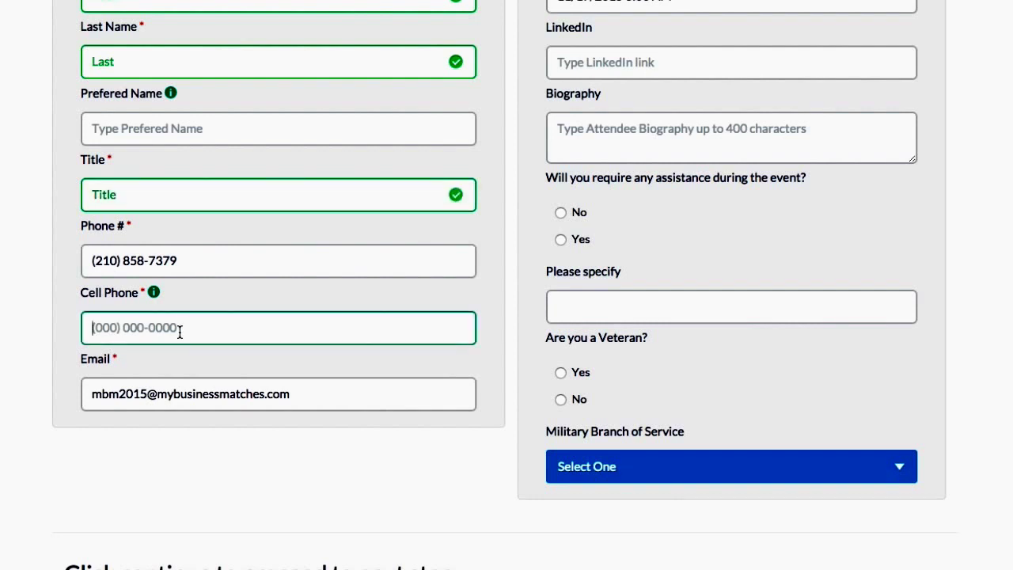
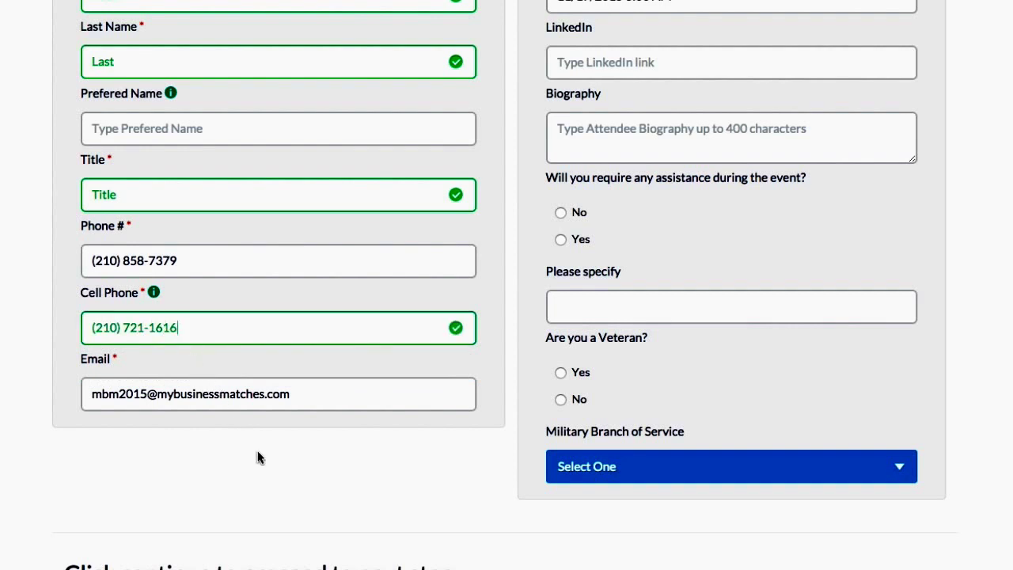
scroll(270, 466, down, 1)
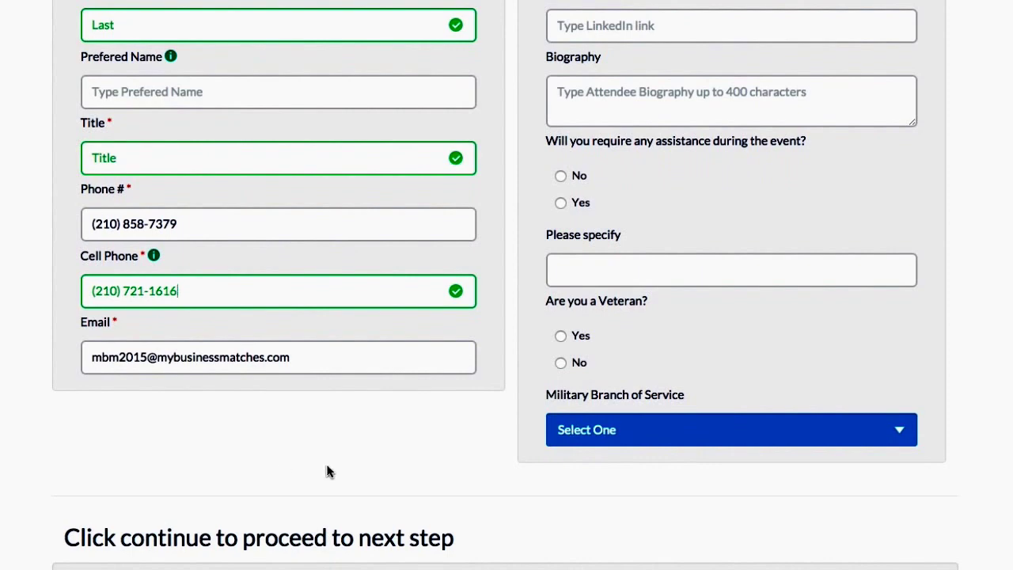
scroll(343, 470, up, 3)
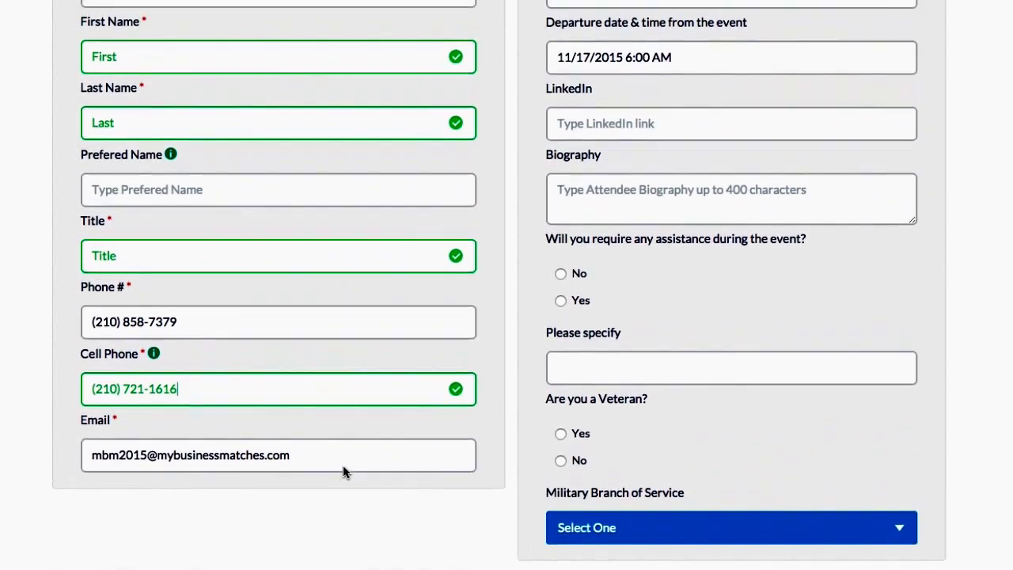
scroll(342, 467, up, 5)
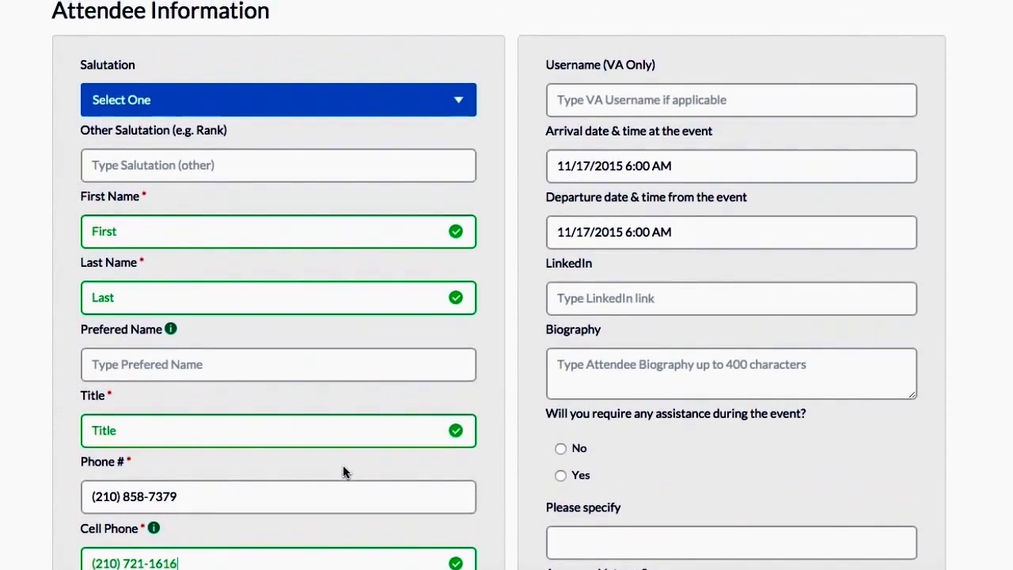
scroll(342, 472, up, 4)
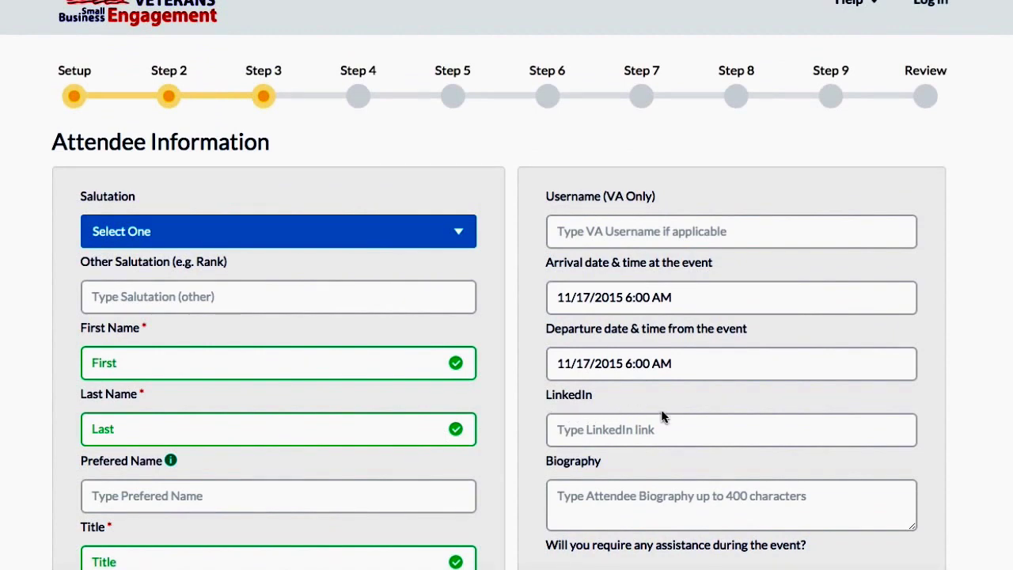
Step: Leave the arrival and departure dates unchanged after checking both date pickers
scroll(766, 420, down, 2)
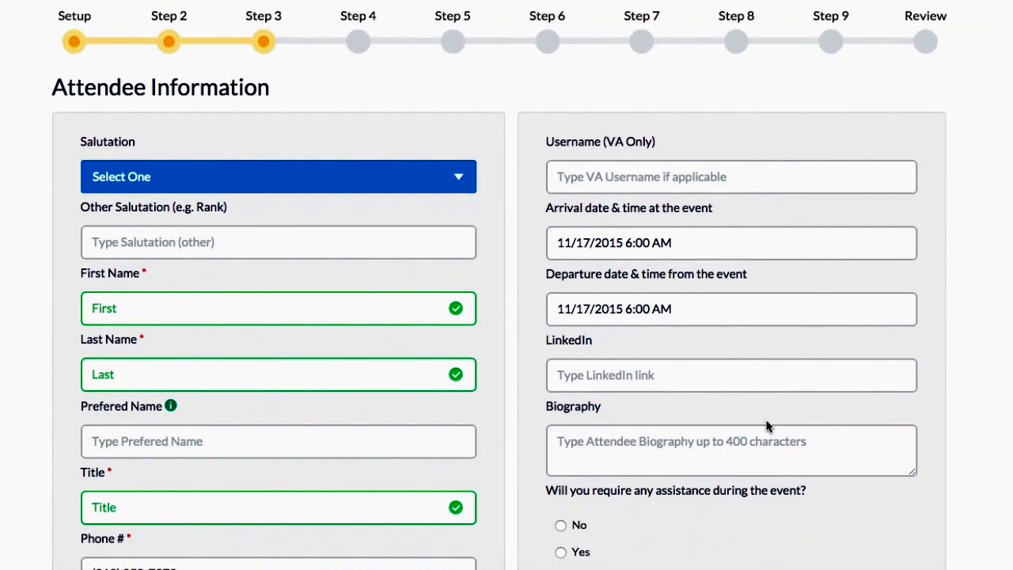
scroll(766, 425, down, 3)
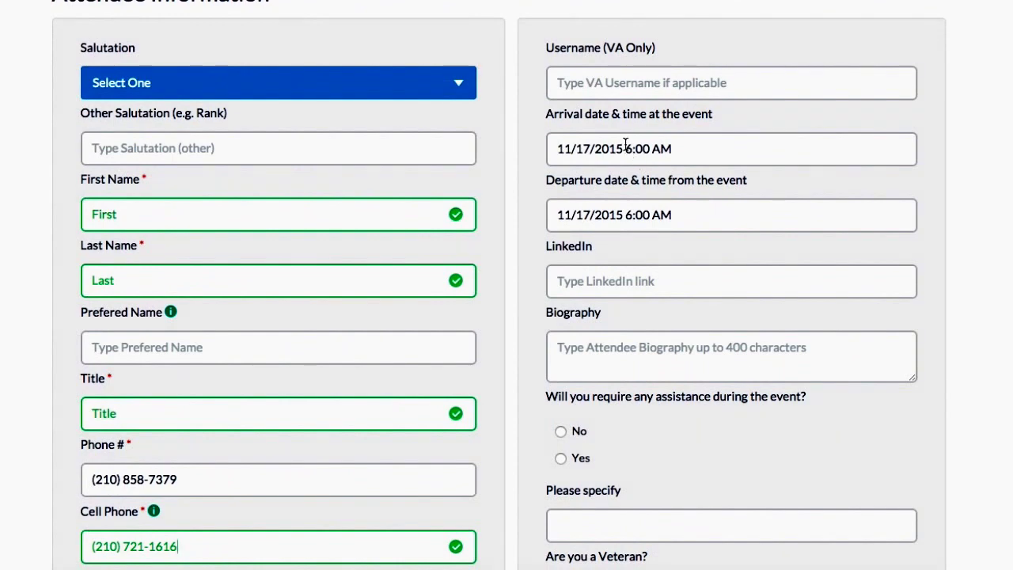
click(596, 149)
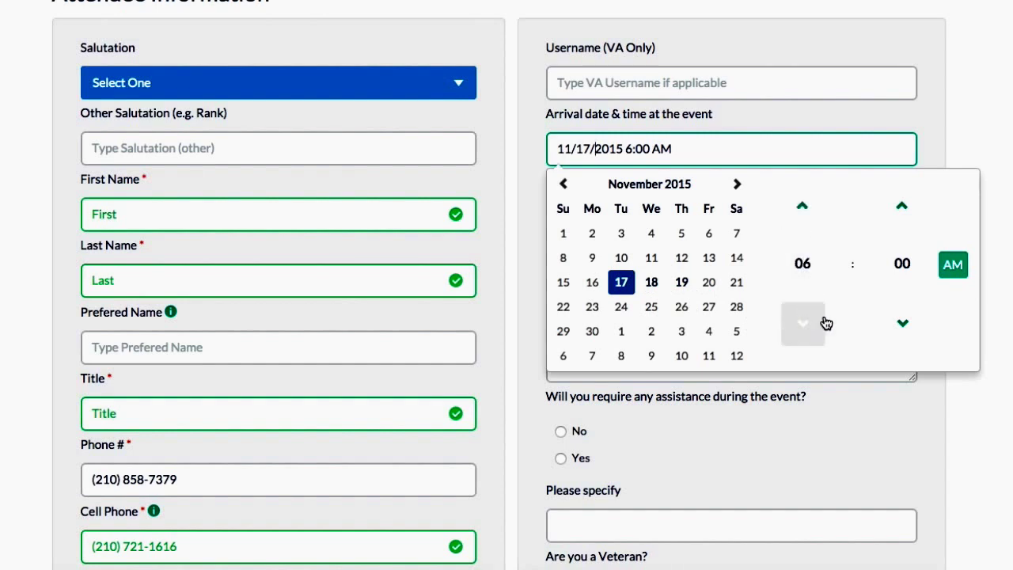
click(972, 273)
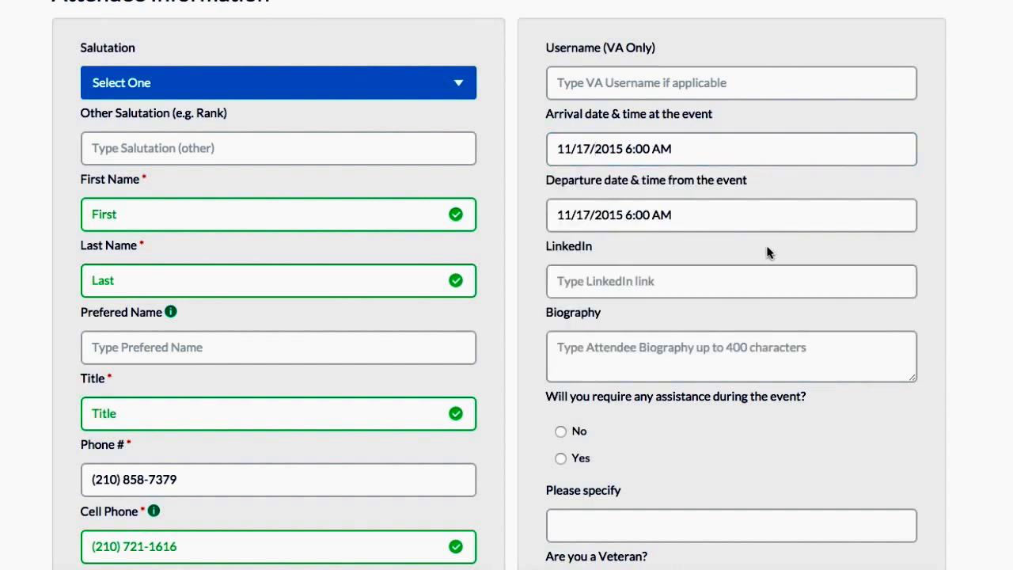
click(578, 212)
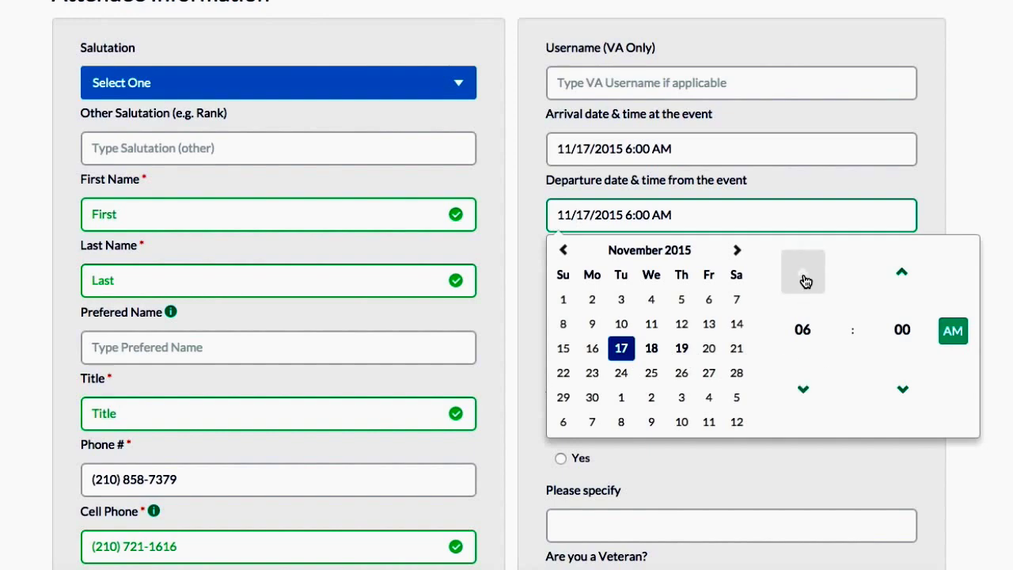
click(1000, 283)
Step: Leave Military Branch unselected and continue to the Step 4 Activities page
scroll(888, 305, down, 2)
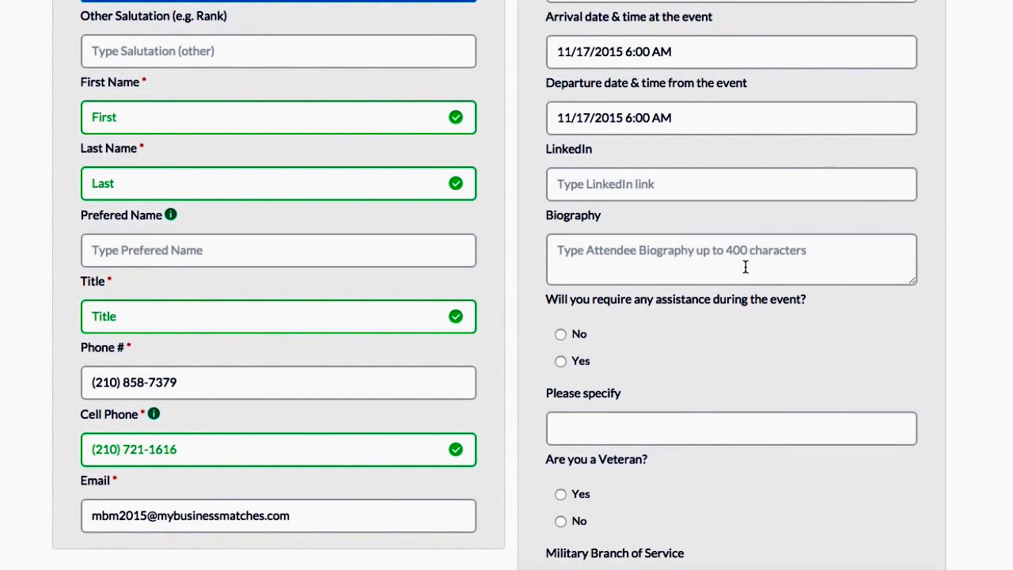
scroll(744, 267, down, 3)
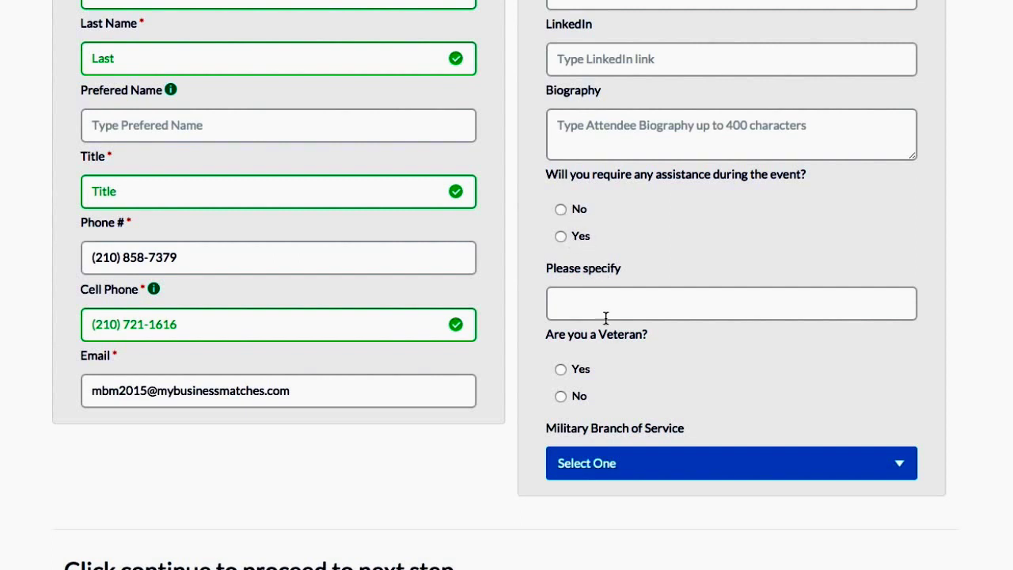
scroll(607, 334, down, 2)
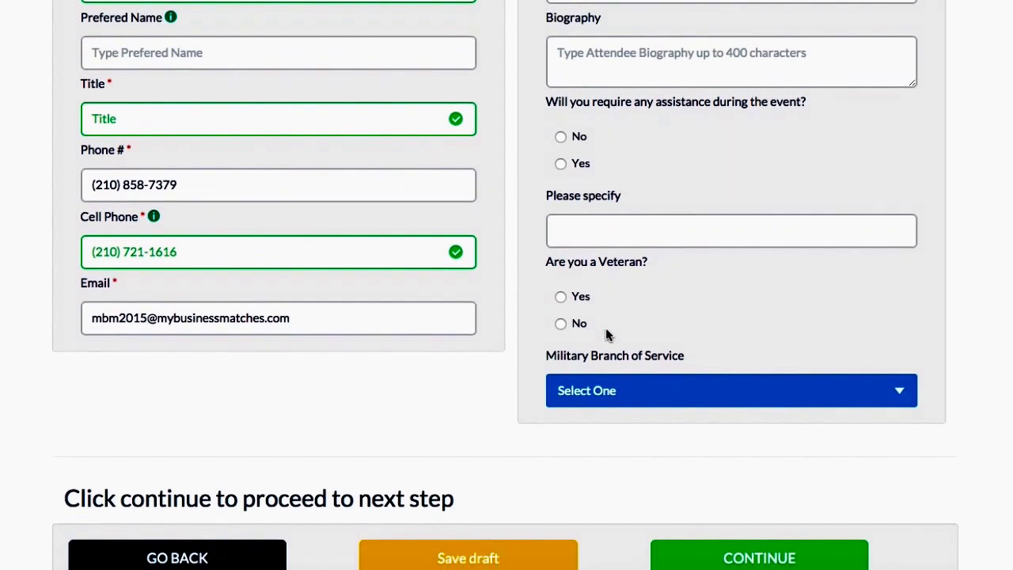
scroll(606, 326, down, 1)
scroll(605, 325, down, 1)
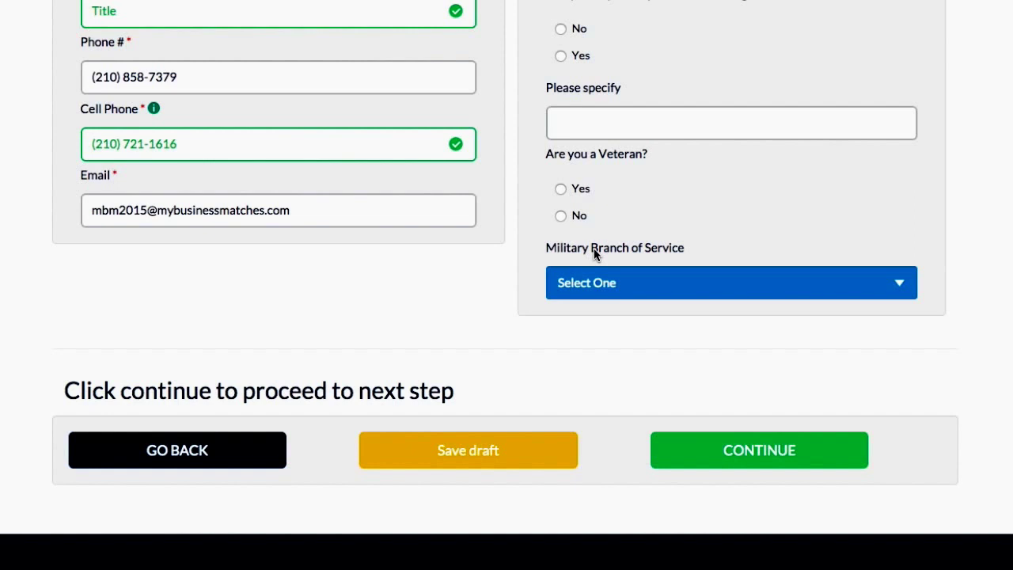
click(621, 279)
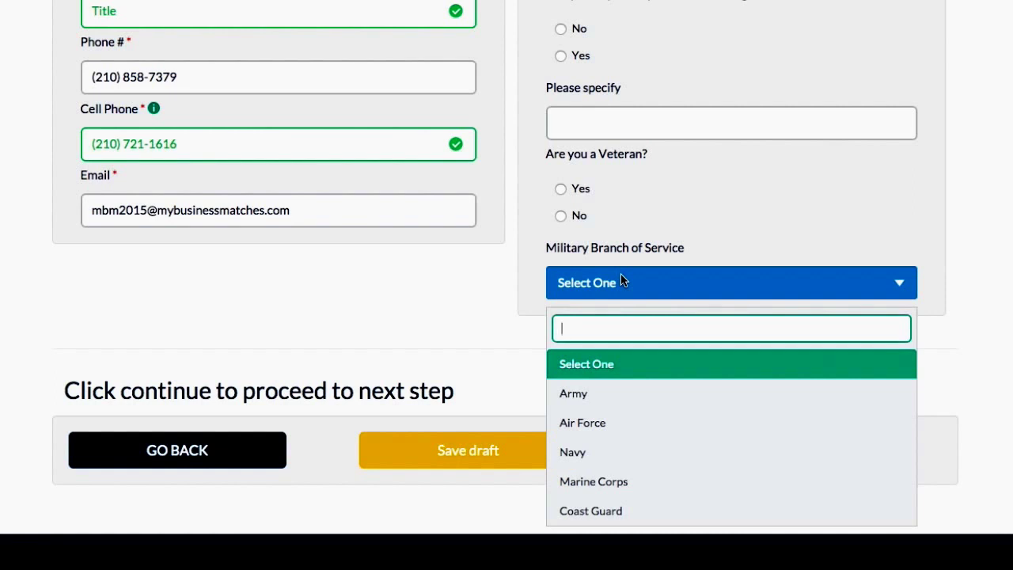
click(621, 279)
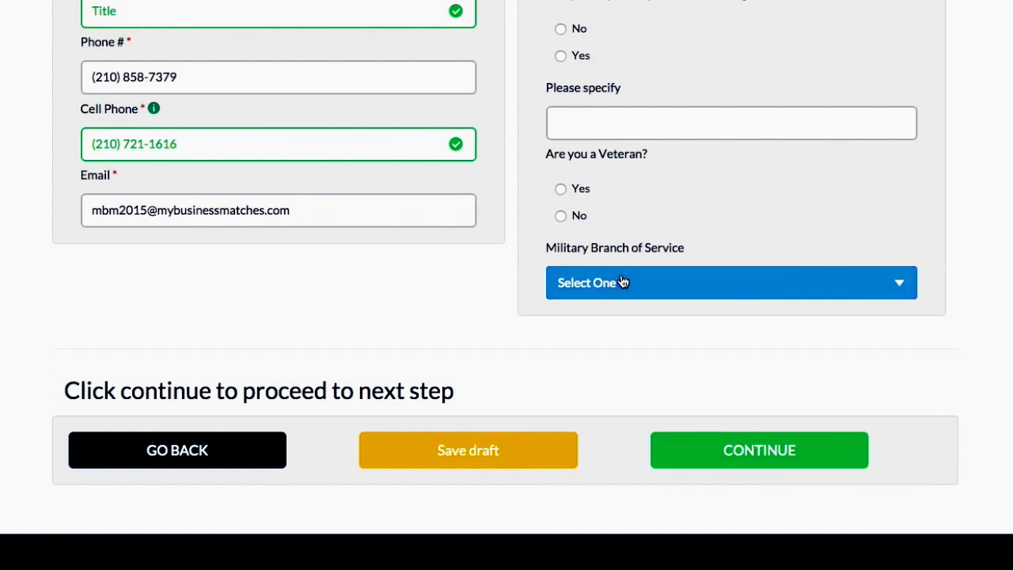
click(758, 450)
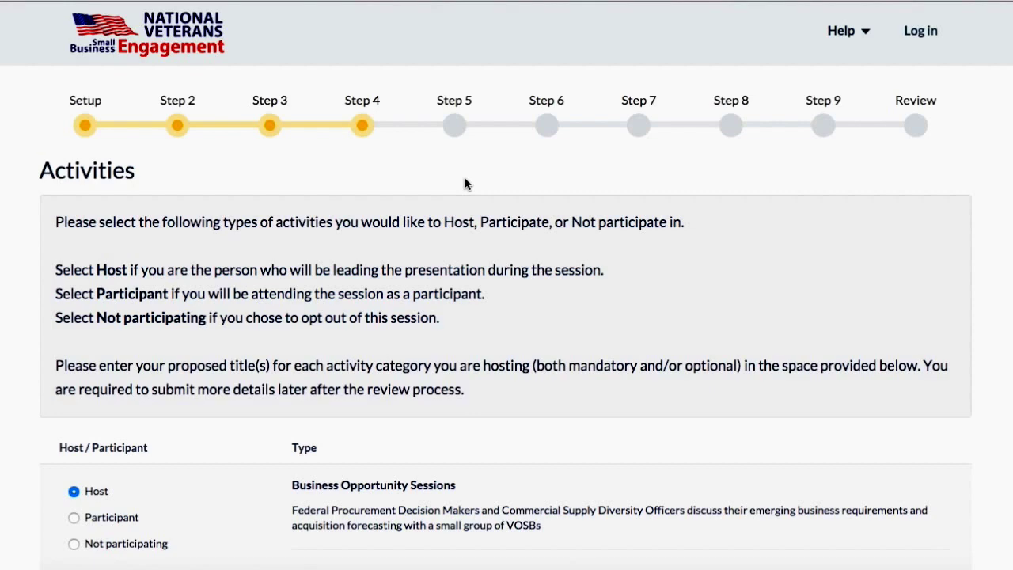
Step: Add MBM1 and MBM2 as session title tags
scroll(356, 346, down, 3)
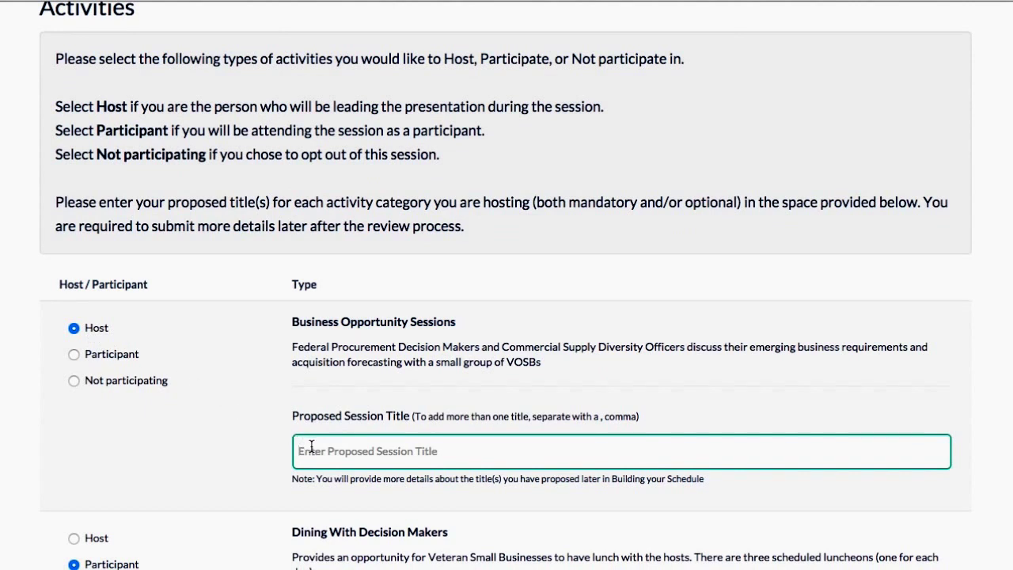
text(MB)
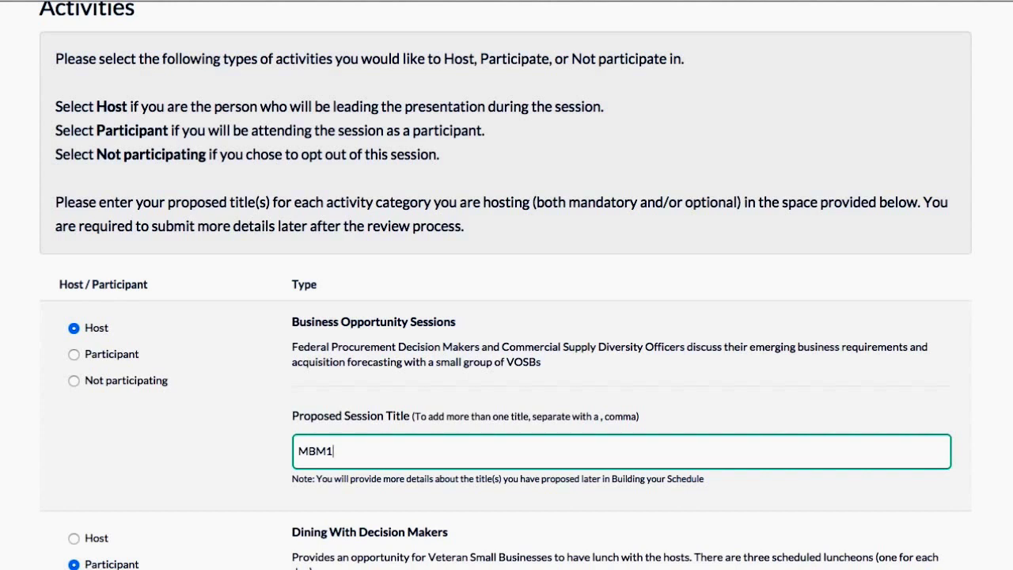
text(M1)
key(Return)
text(MBM)
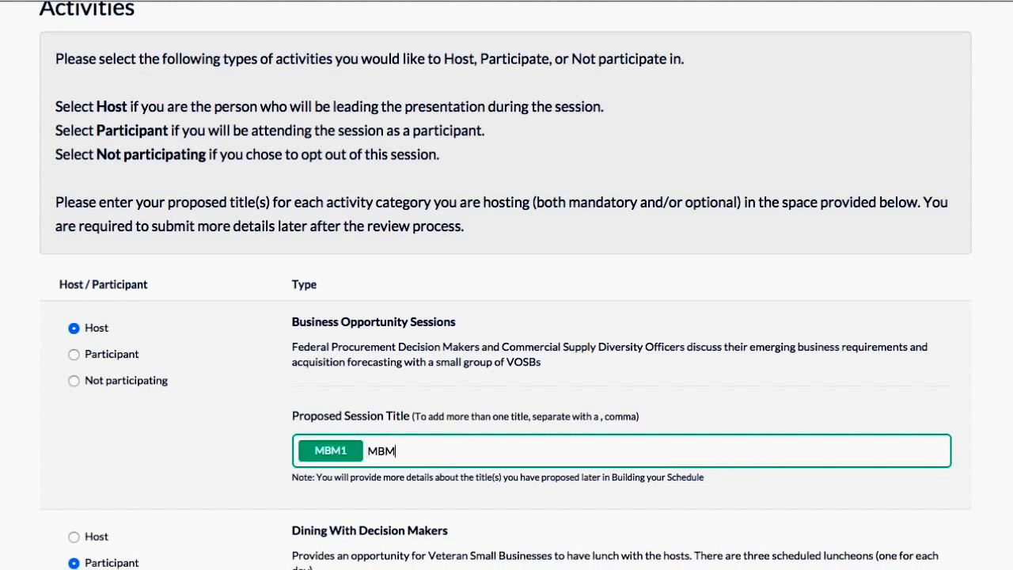
text(2)
key(Return)
Step: Submit the activity choices to reach the Step 5 NAICS codes page
scroll(259, 490, down, 2)
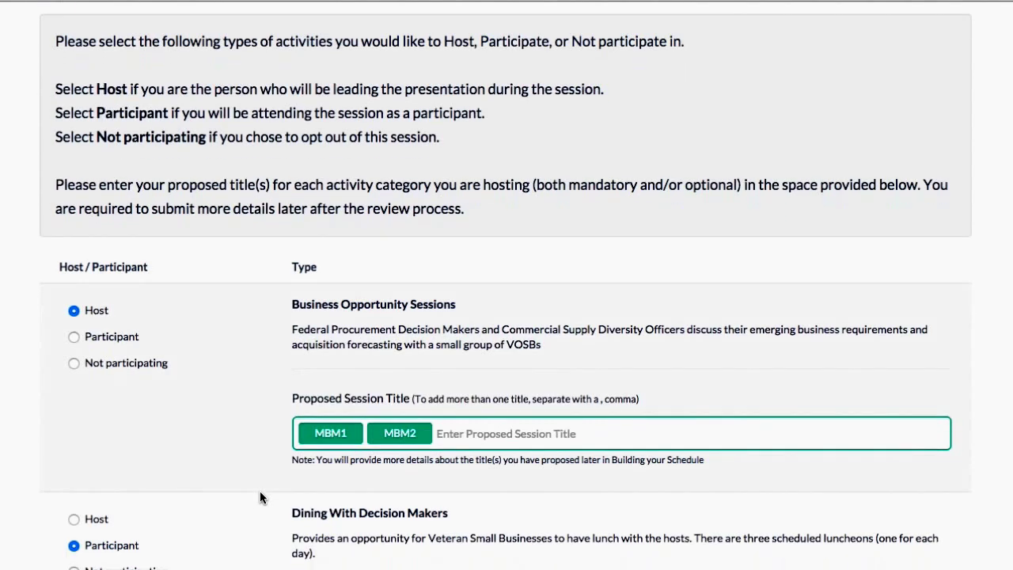
scroll(260, 491, down, 2)
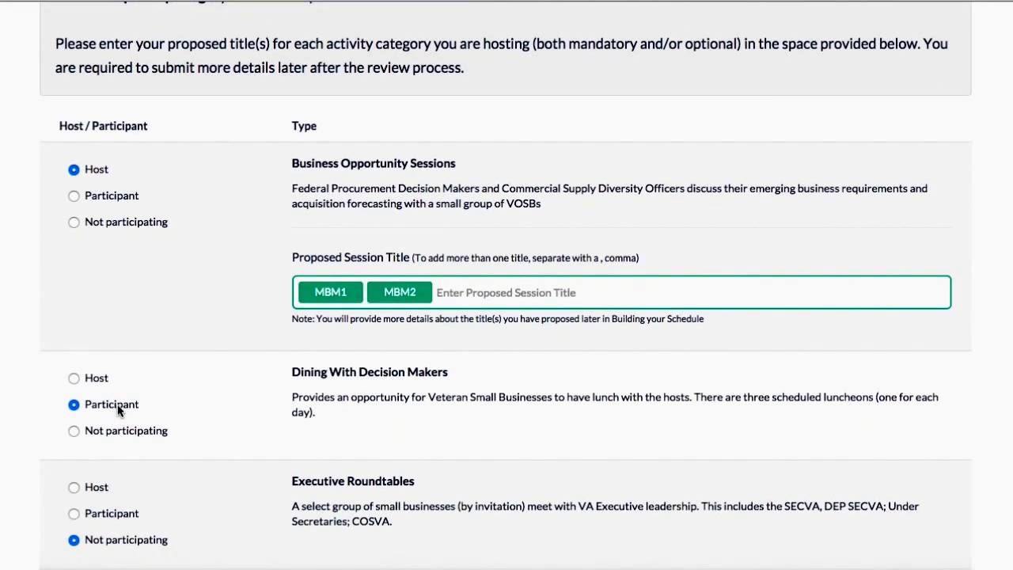
scroll(278, 485, down, 3)
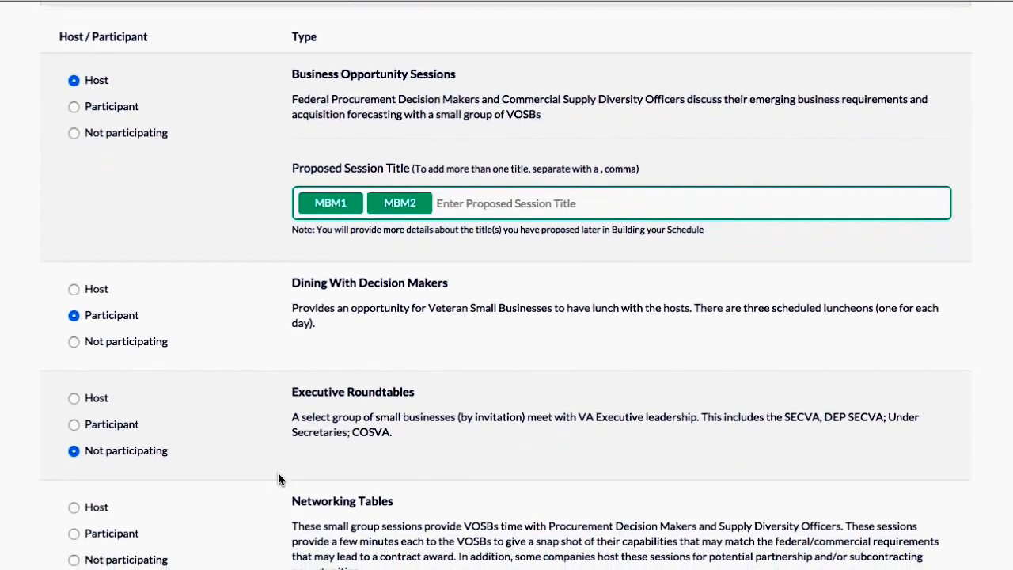
scroll(278, 472, down, 3)
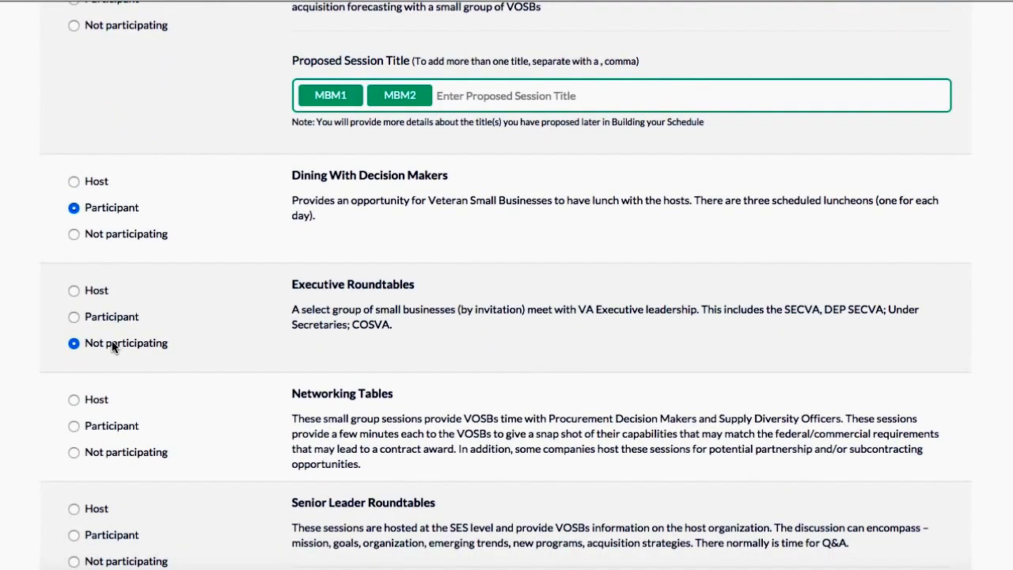
scroll(341, 475, down, 4)
scroll(341, 475, down, 4)
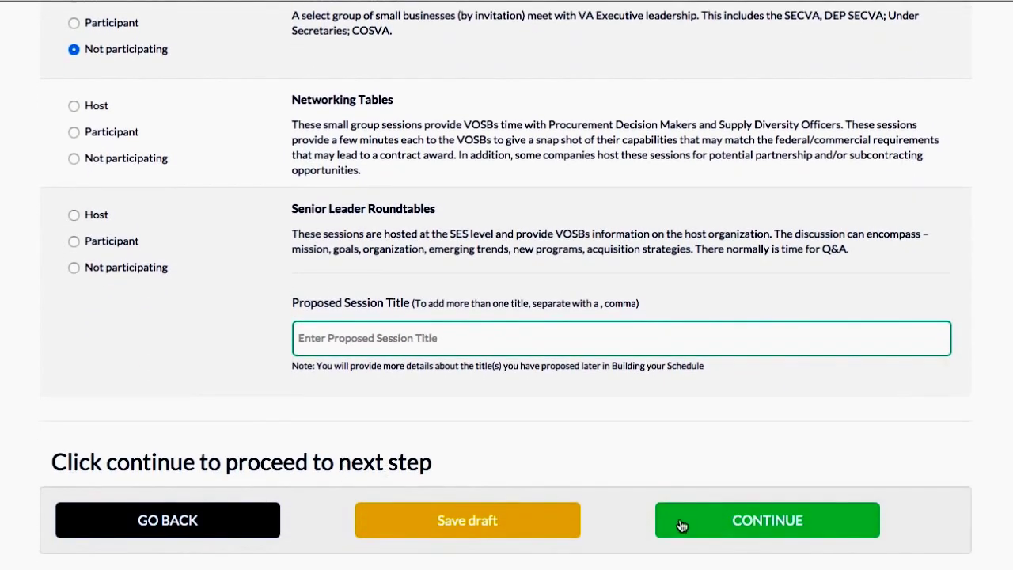
click(725, 521)
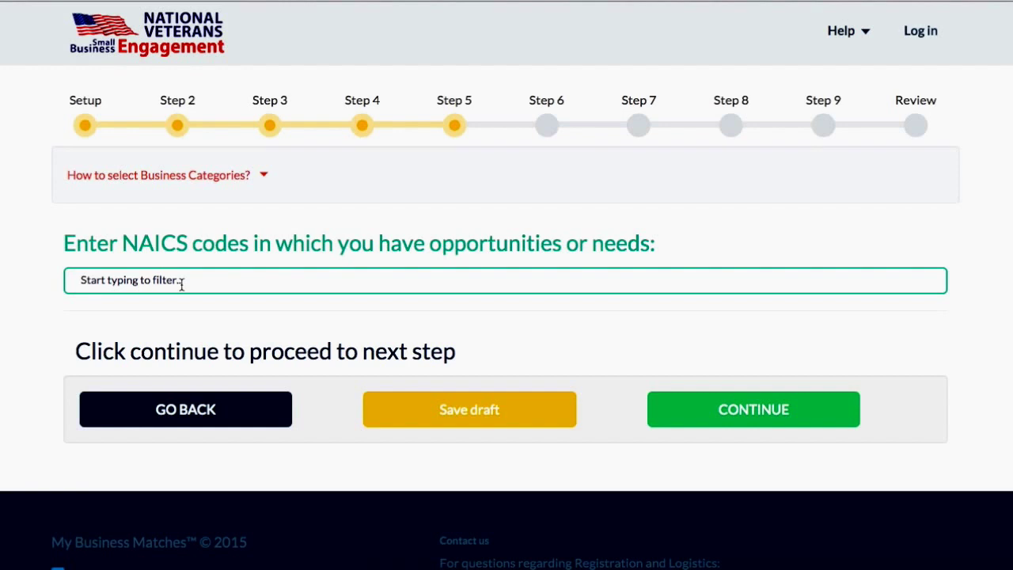
Step: Add NAICS codes 5111, 212321 and 11112, then continue to Business Opportunities
text(51)
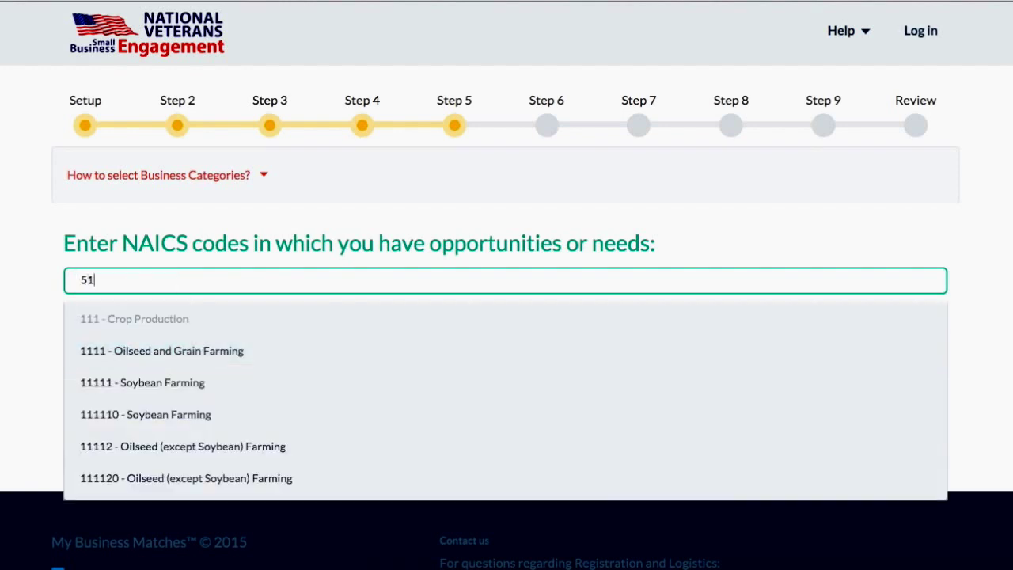
click(246, 350)
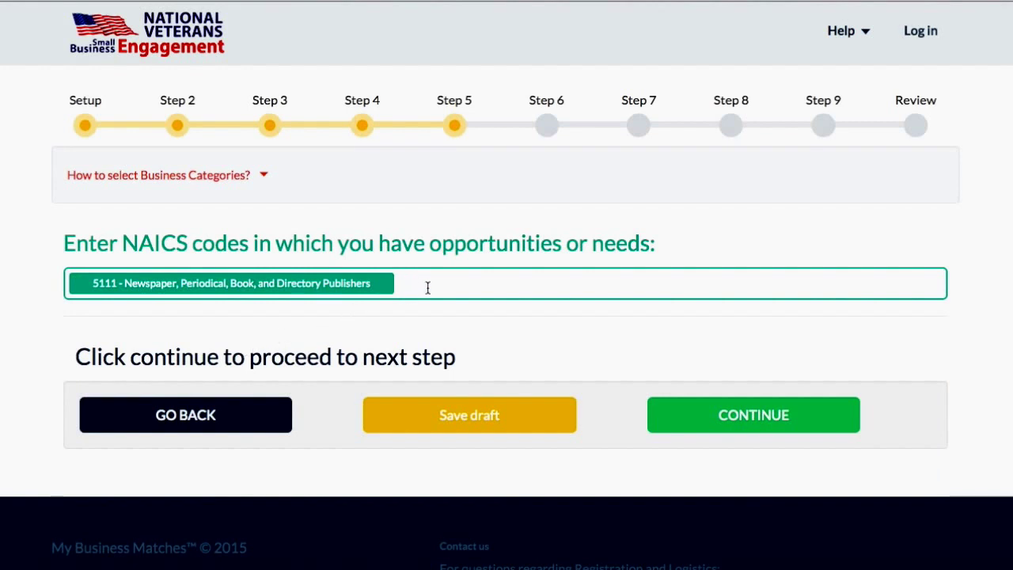
text(Cons)
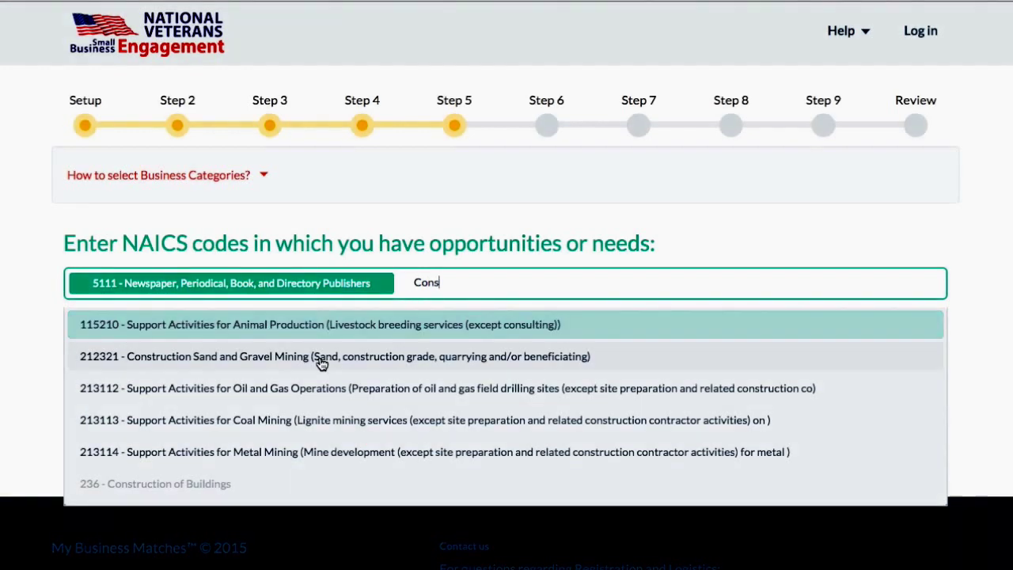
click(316, 361)
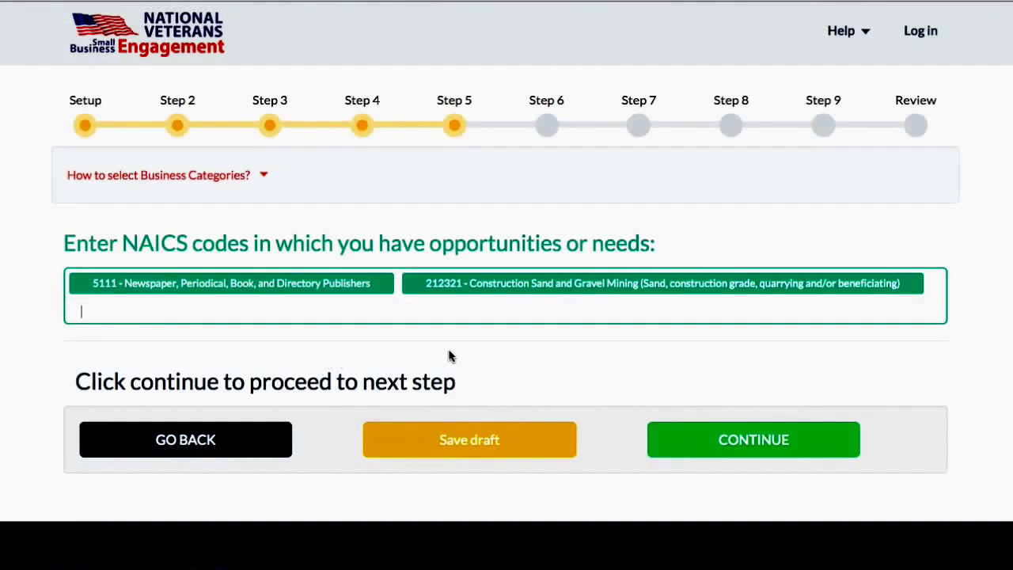
click(607, 313)
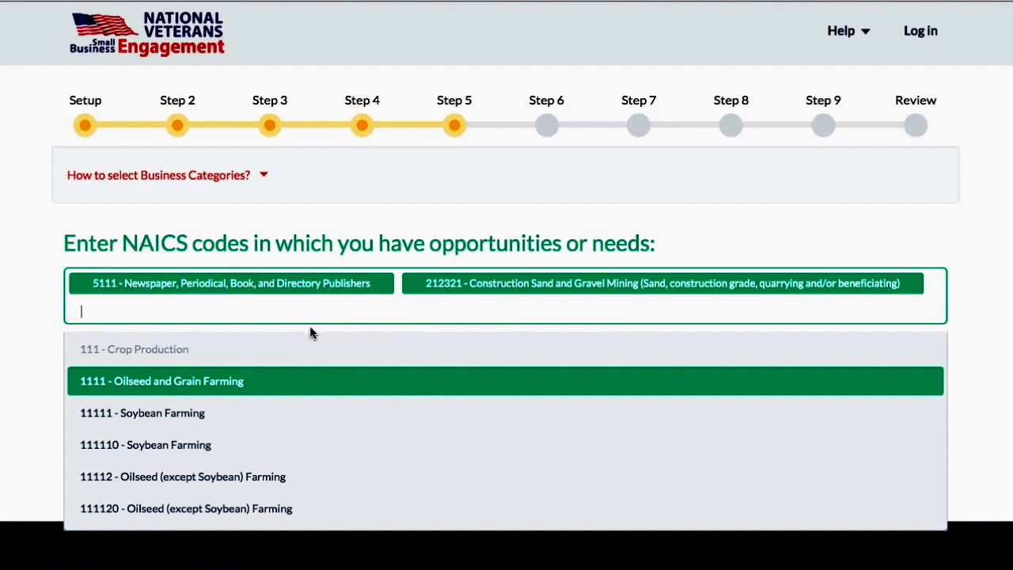
click(262, 477)
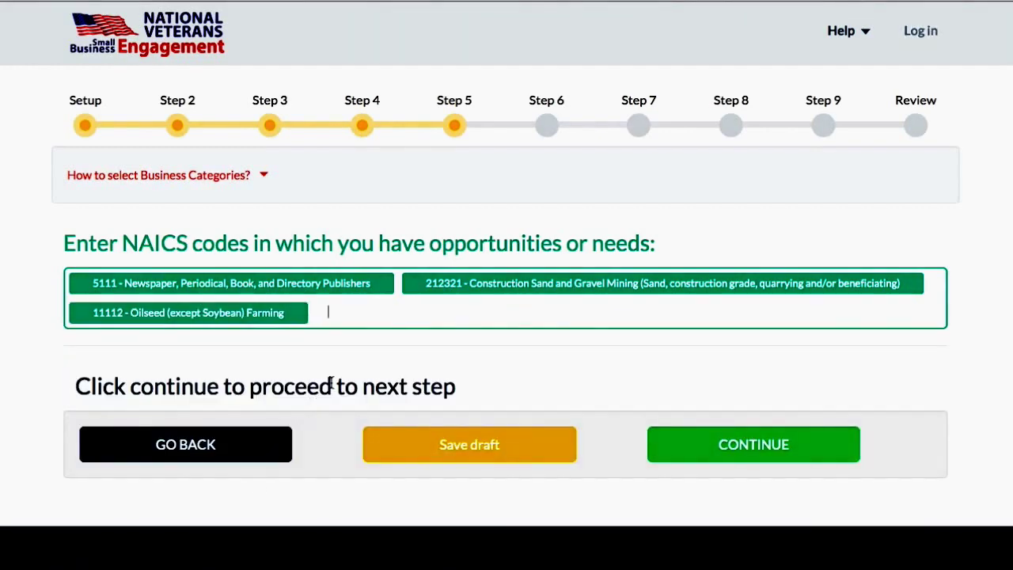
scroll(431, 357, down, 1)
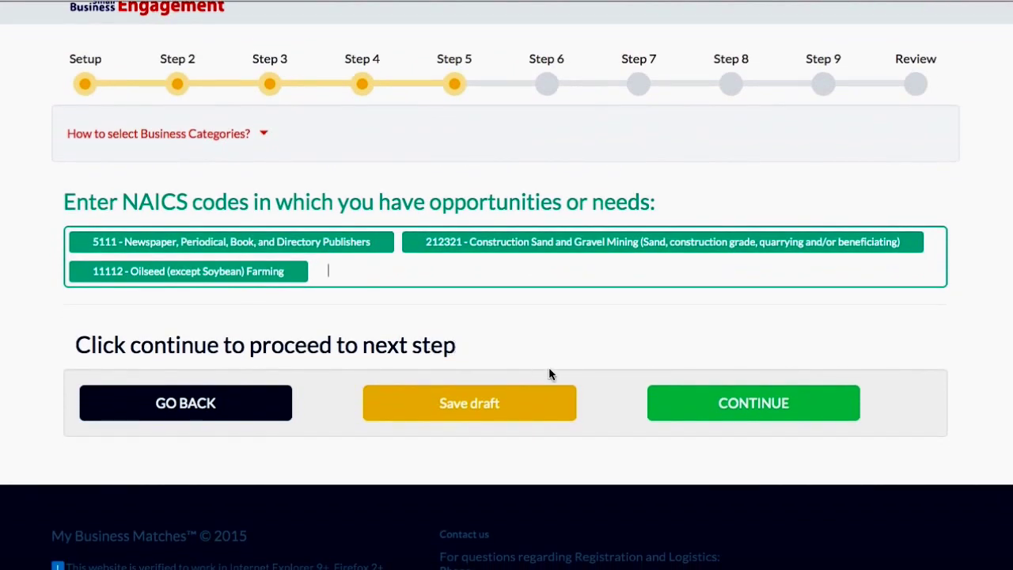
click(681, 417)
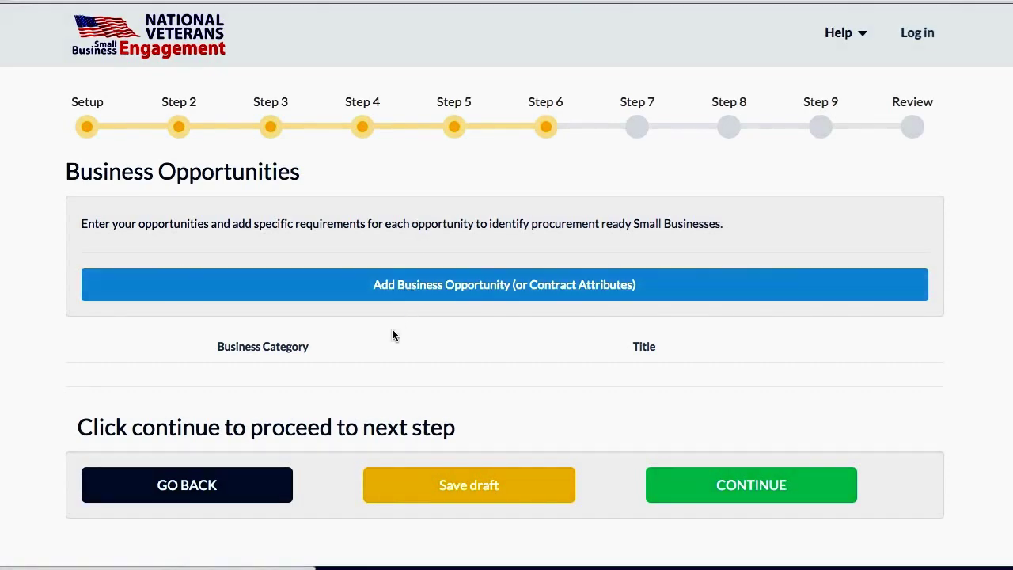
Step: Start a new entry with the 'Add Business Opportunity (or Contract Attributes)' button
click(378, 287)
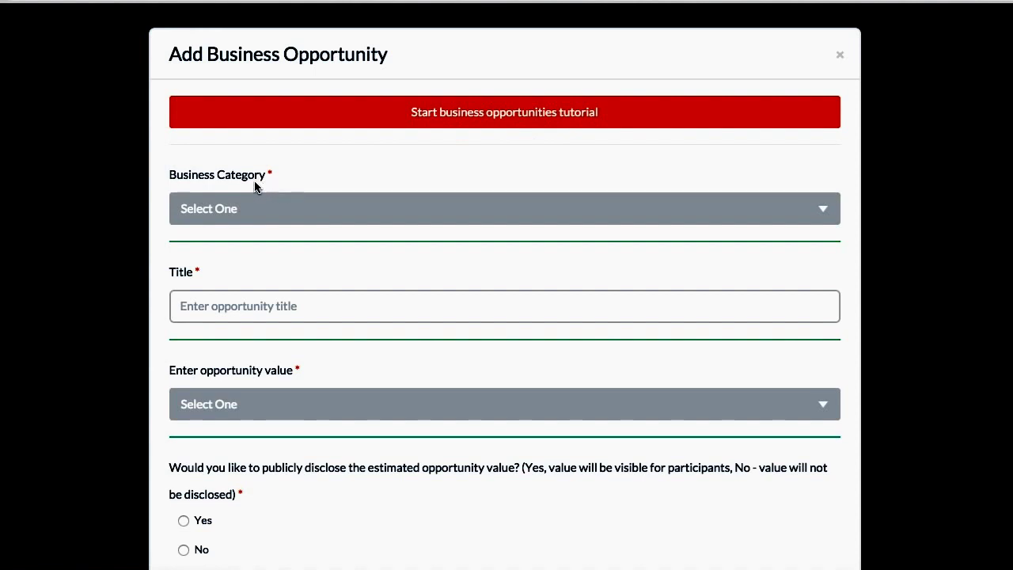
Step: Set business category 5111, title Title, and value $500,000 - $1,000,000
click(252, 220)
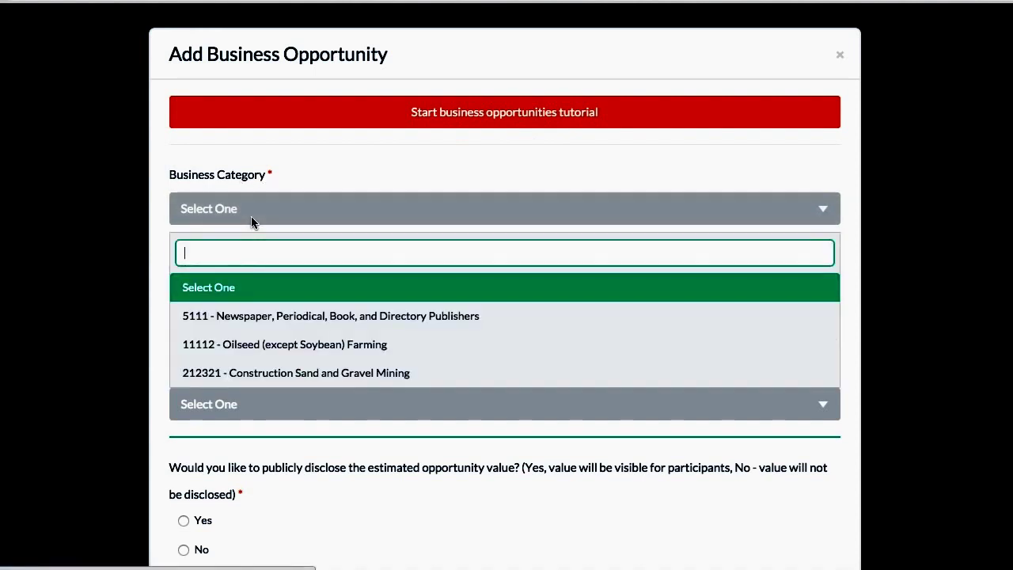
click(261, 317)
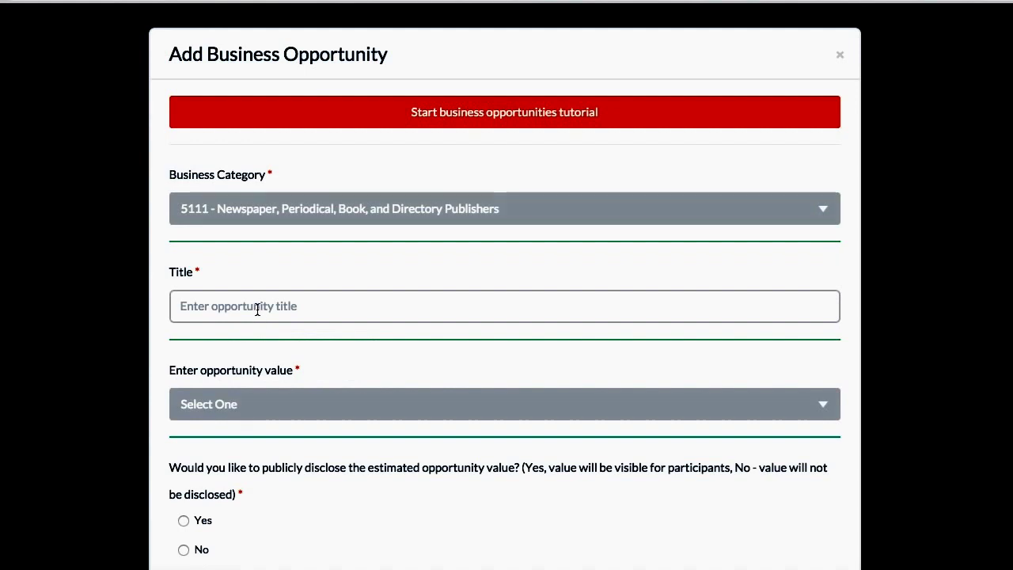
click(257, 309)
text(Title)
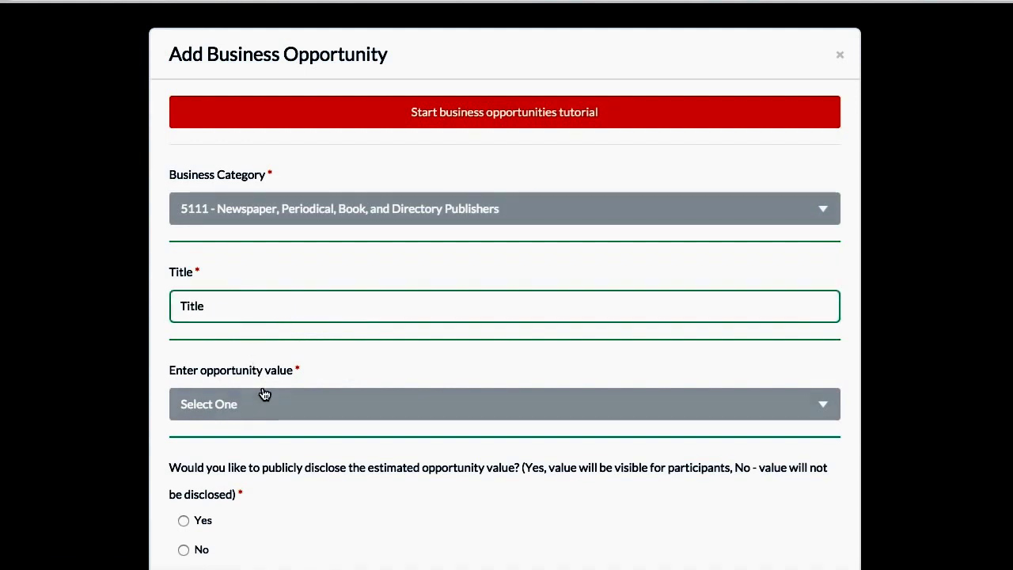
scroll(262, 396, down, 2)
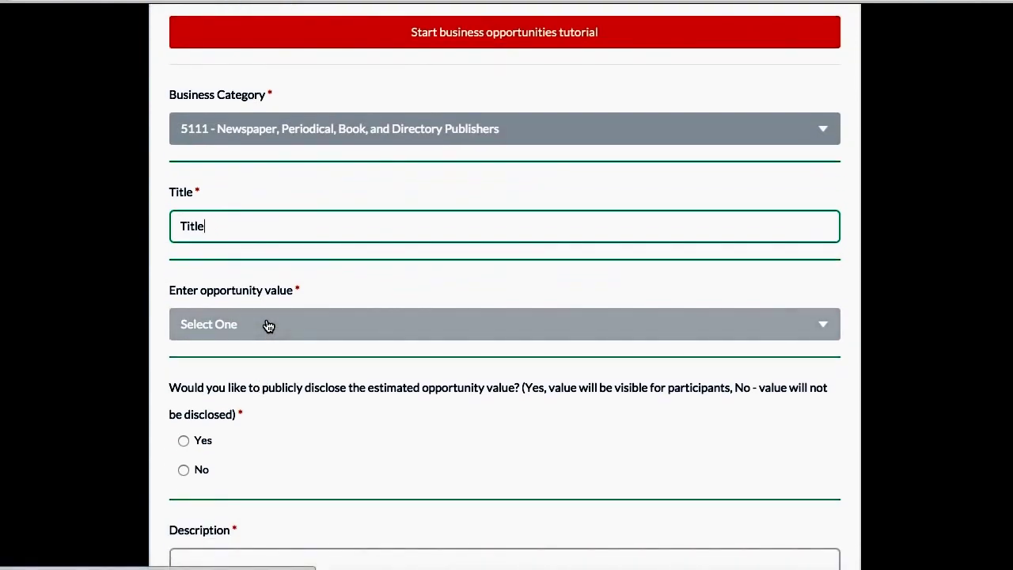
click(268, 326)
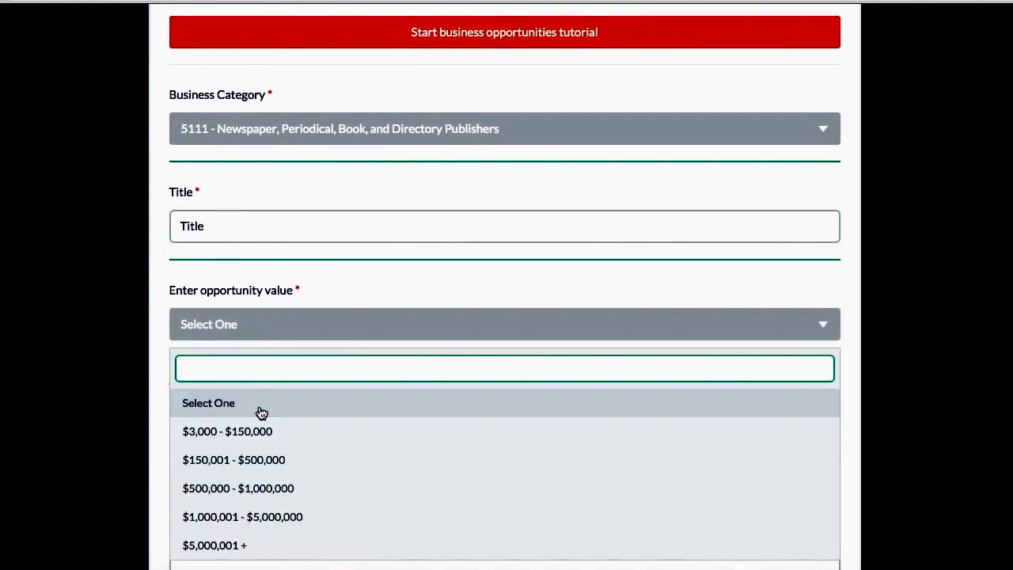
click(261, 488)
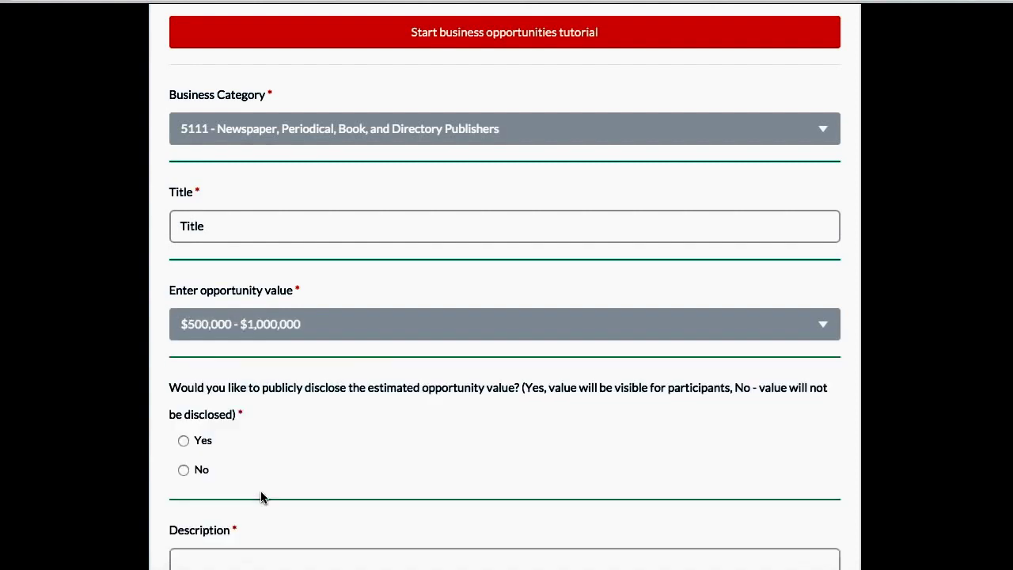
Step: Mark the value as not publicly disclosed and enter the description MBM
scroll(273, 457, down, 2)
scroll(273, 457, down, 2)
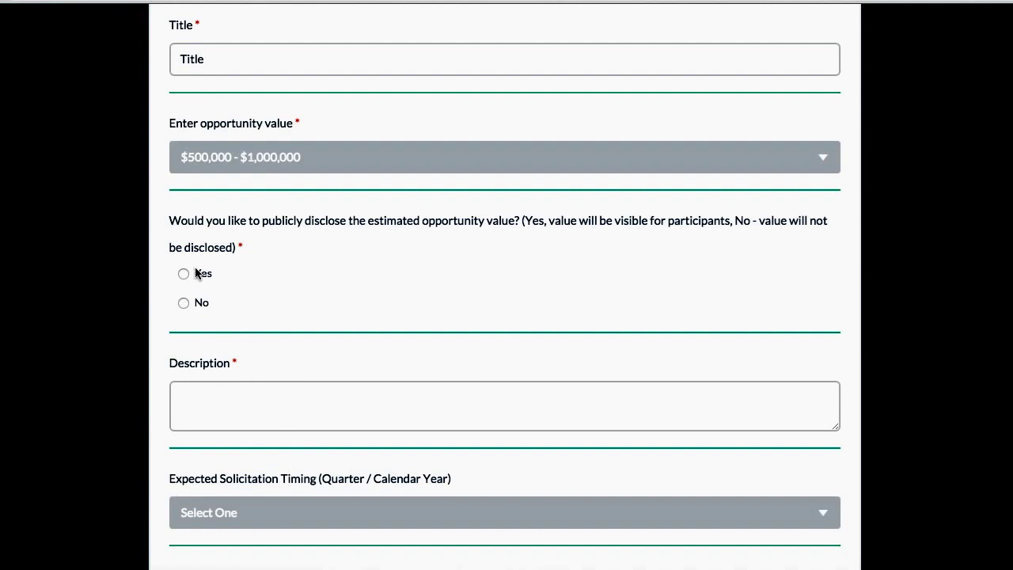
click(183, 304)
scroll(238, 381, down, 2)
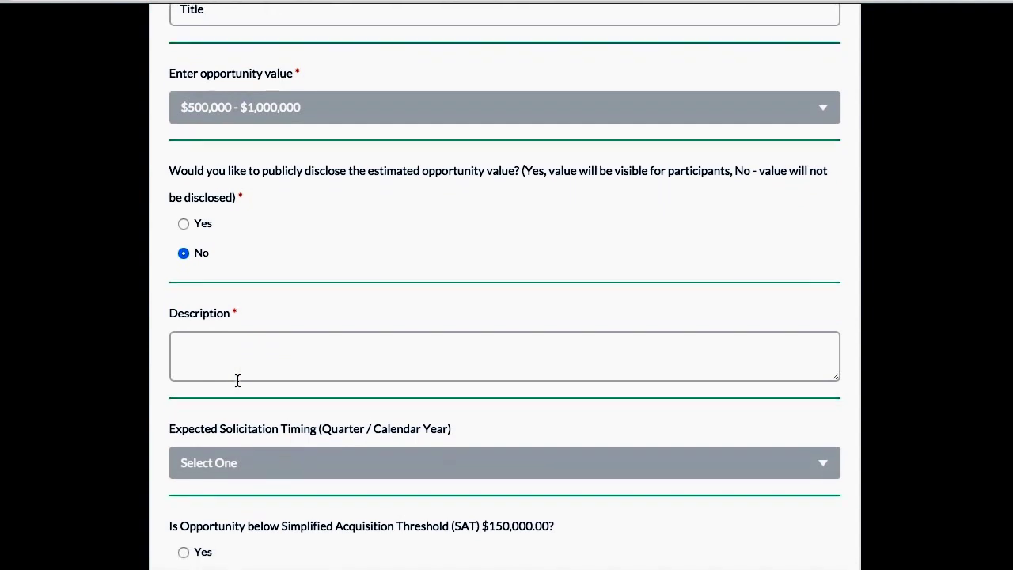
click(223, 309)
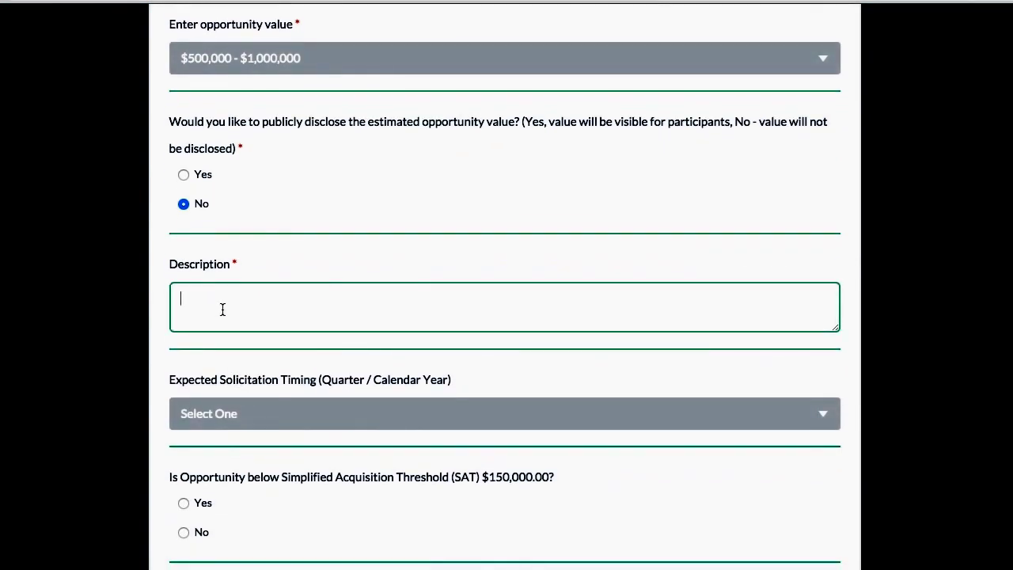
text(MBM)
scroll(221, 365, down, 3)
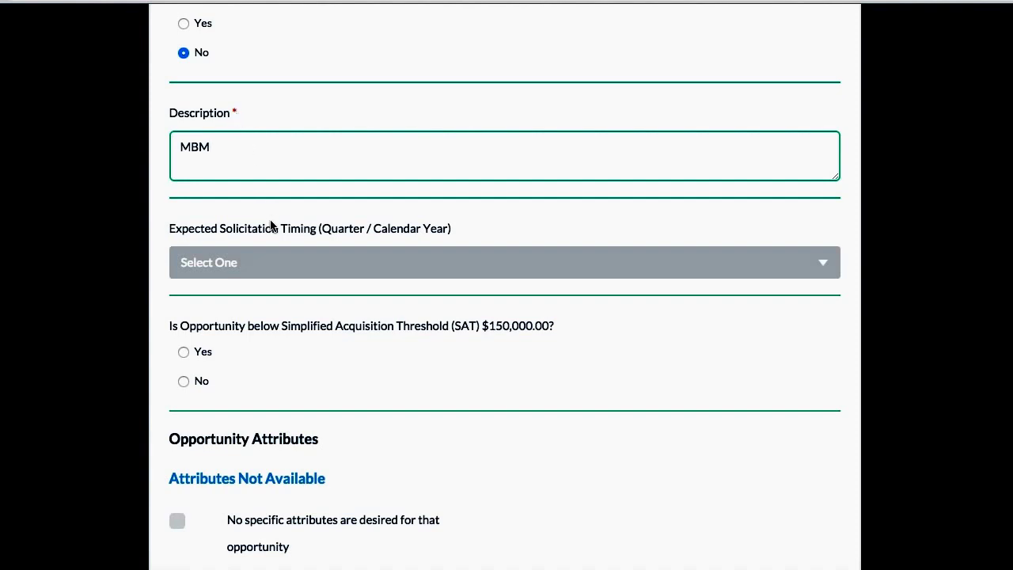
scroll(272, 229, down, 2)
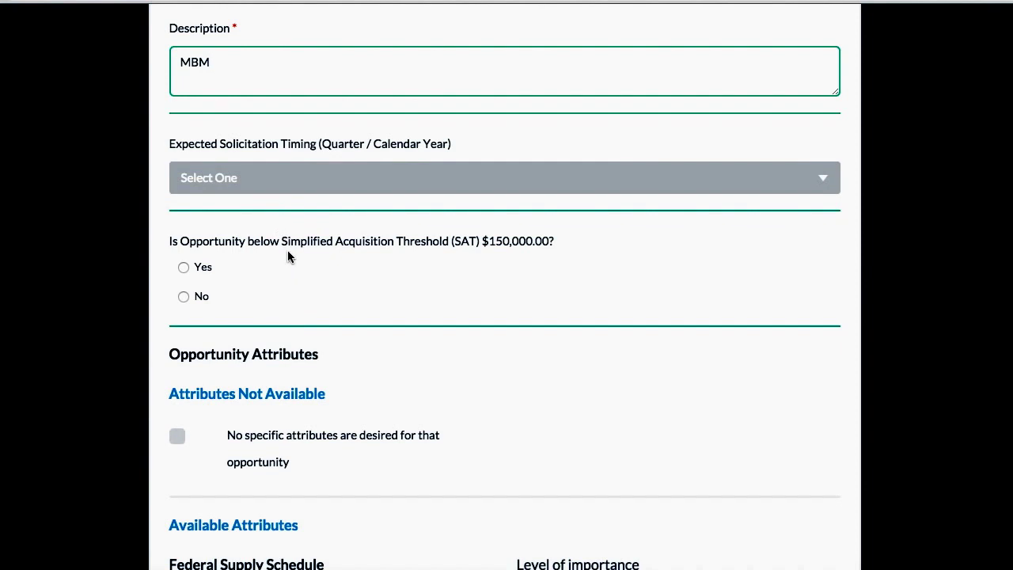
scroll(312, 326, down, 4)
scroll(312, 323, down, 4)
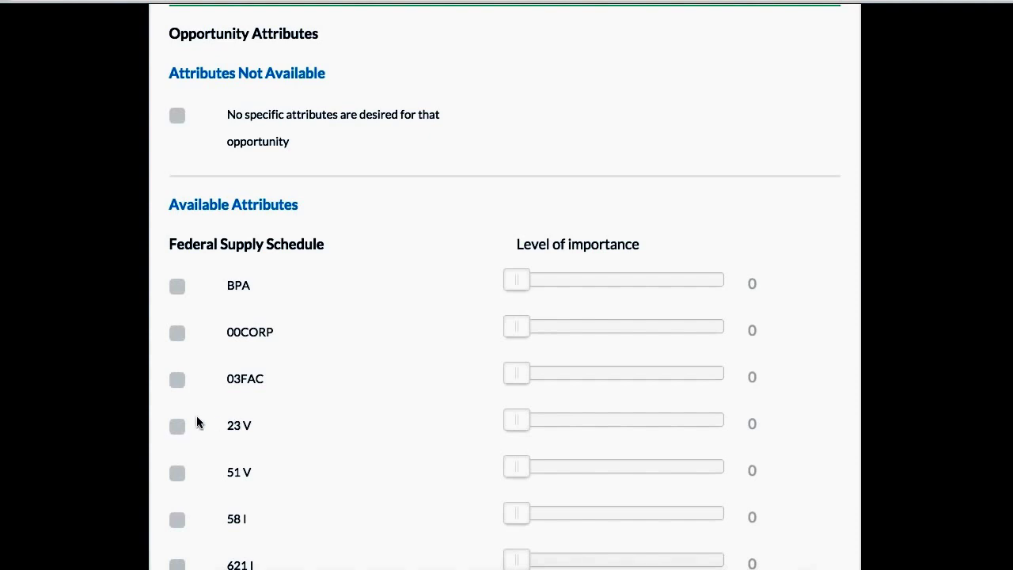
Step: Mark BPA at about half importance and require ISO 9001 certification with lowered importance
click(177, 292)
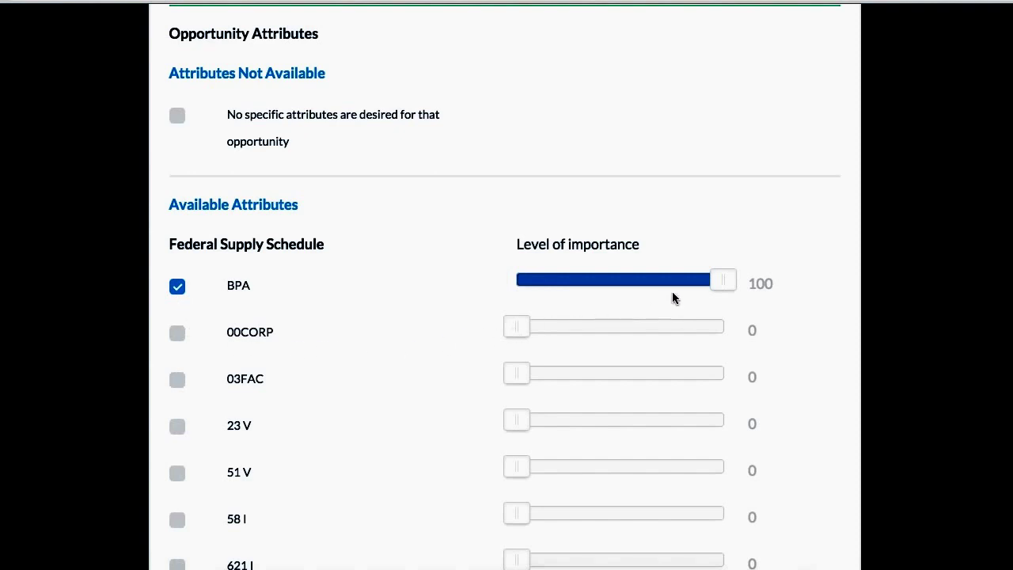
drag(717, 284, 615, 291)
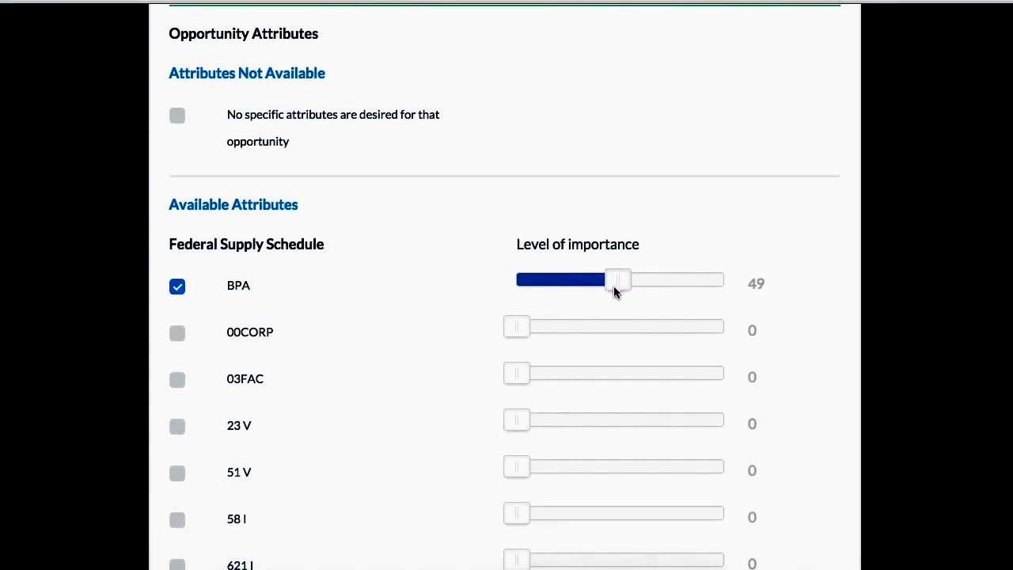
scroll(475, 416, down, 9)
scroll(482, 423, down, 5)
click(285, 445)
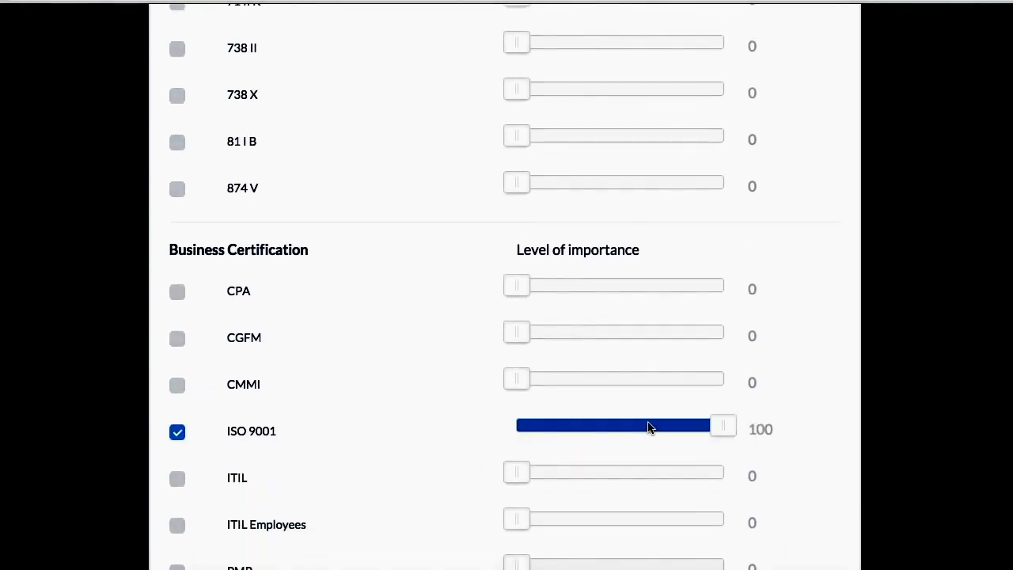
drag(722, 425, 688, 426)
Step: Require revenue of $37,100,000, then save the opportunity and close its window
scroll(683, 381, down, 10)
drag(227, 321, 325, 323)
click(177, 329)
click(519, 526)
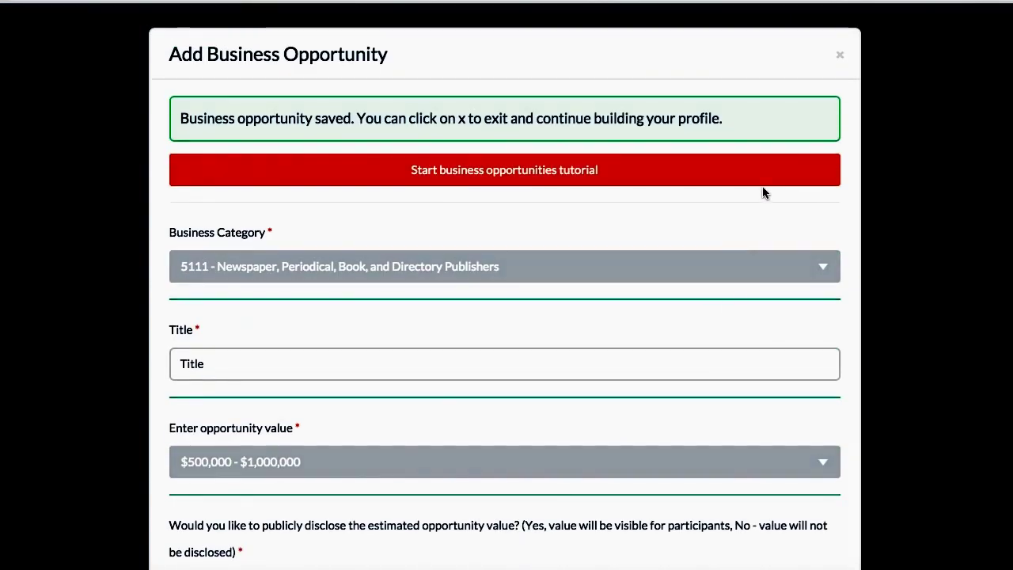
click(840, 57)
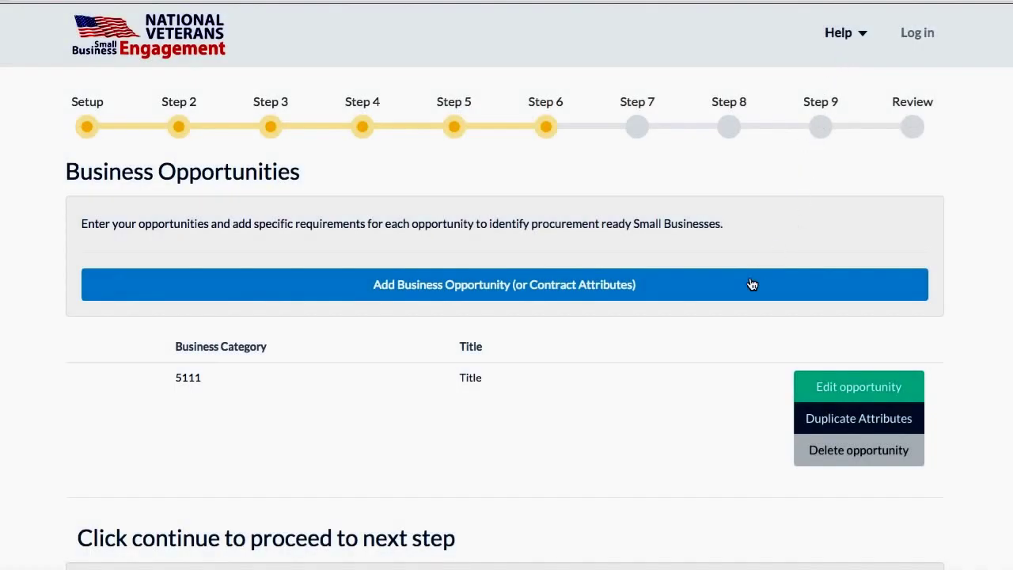
Step: Continue from the Business Opportunities list to Step 7 Industry Information
scroll(711, 435, down, 2)
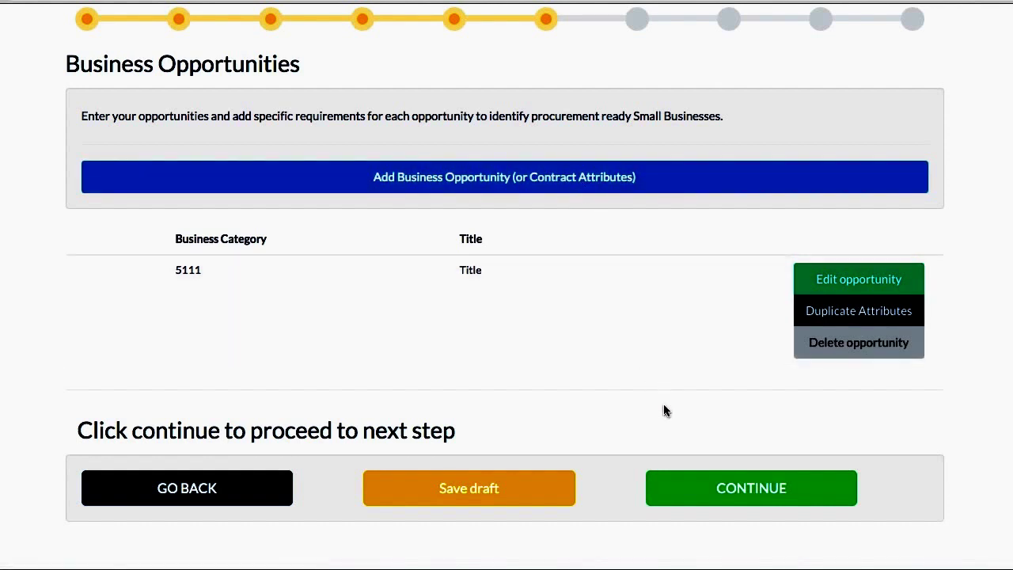
scroll(663, 410, up, 1)
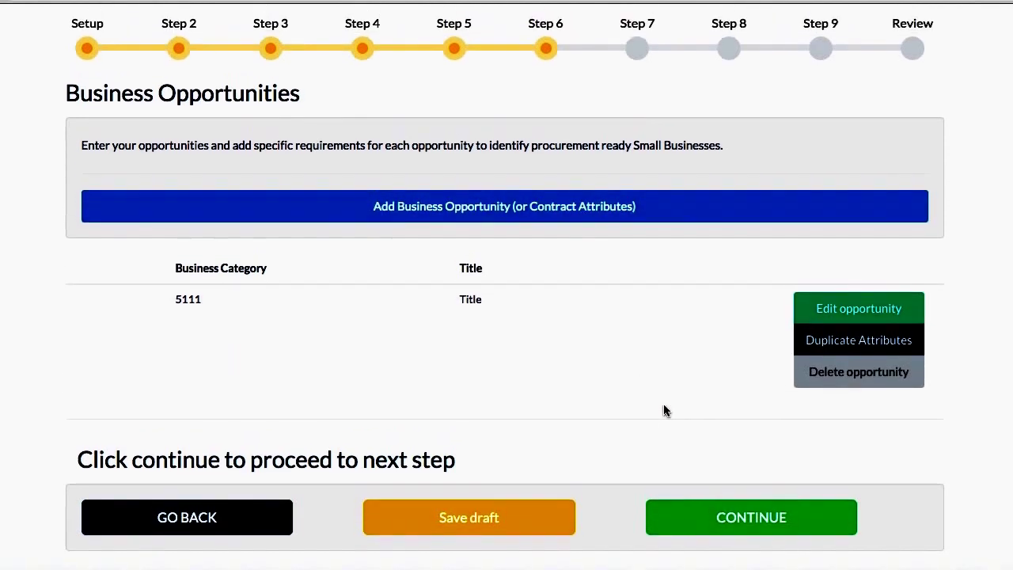
click(707, 515)
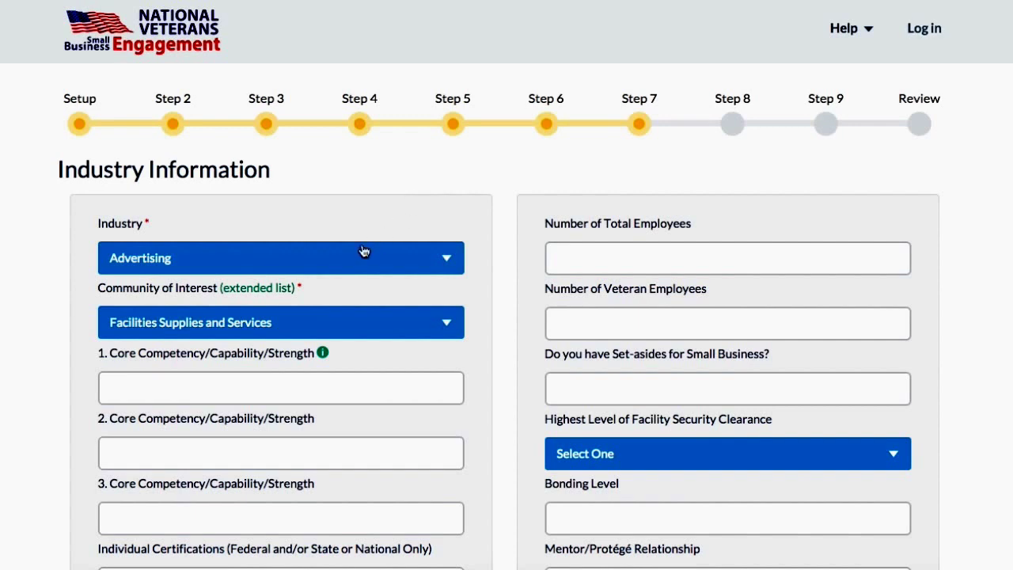
Step: Set Industry to Aircraft and Community of Interest to Information Technology Supplies and Services
click(335, 272)
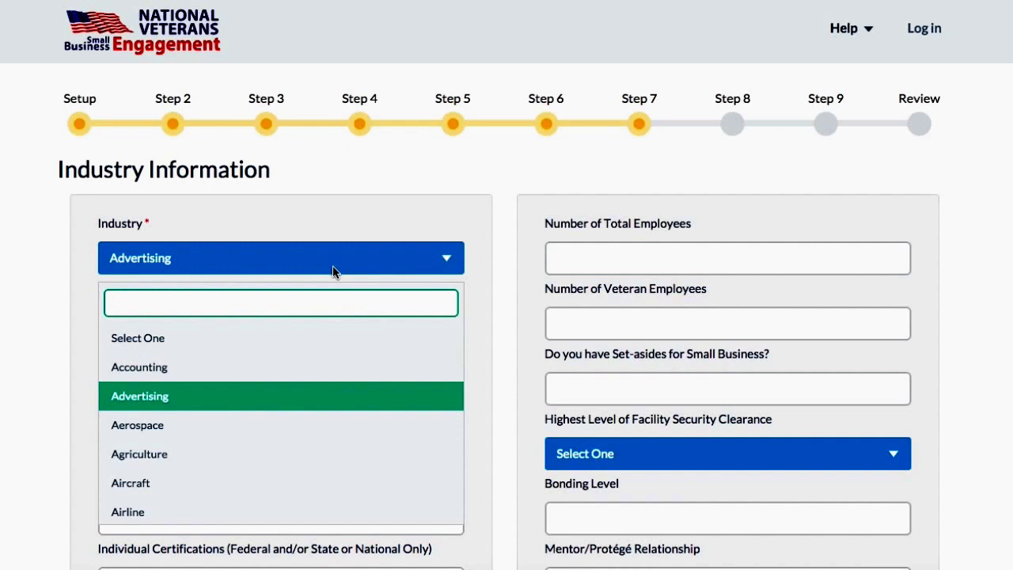
click(263, 484)
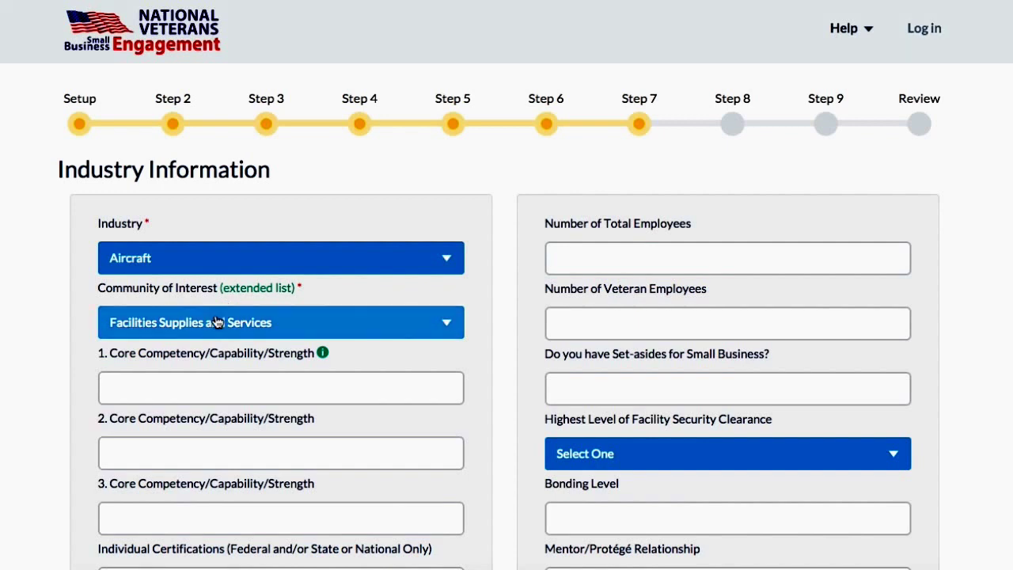
click(217, 322)
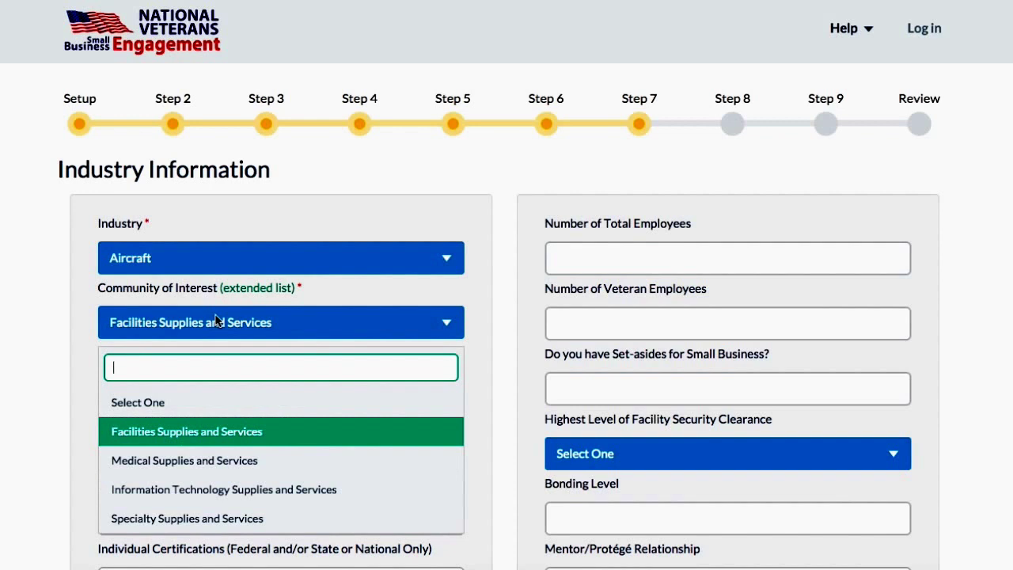
click(201, 490)
Step: Set the CVE Verified on date to September 2015 (09/2015)
scroll(199, 485, down, 1)
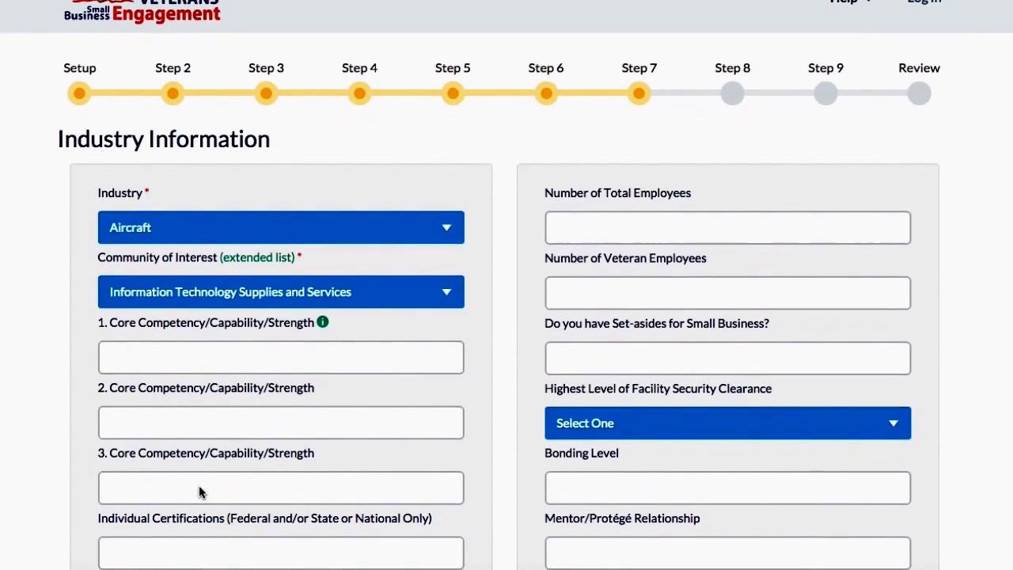
scroll(199, 486, down, 1)
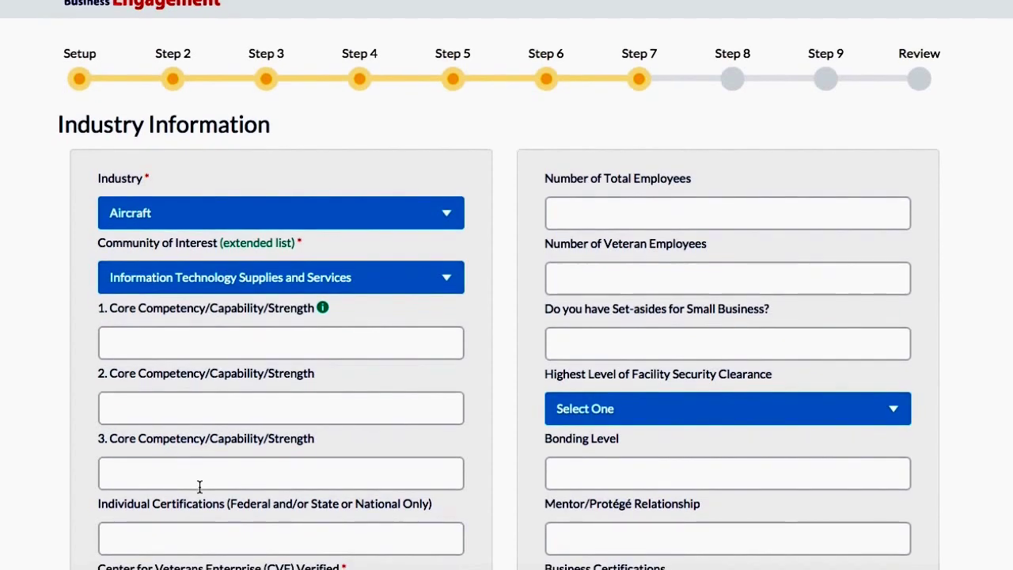
scroll(199, 487, down, 2)
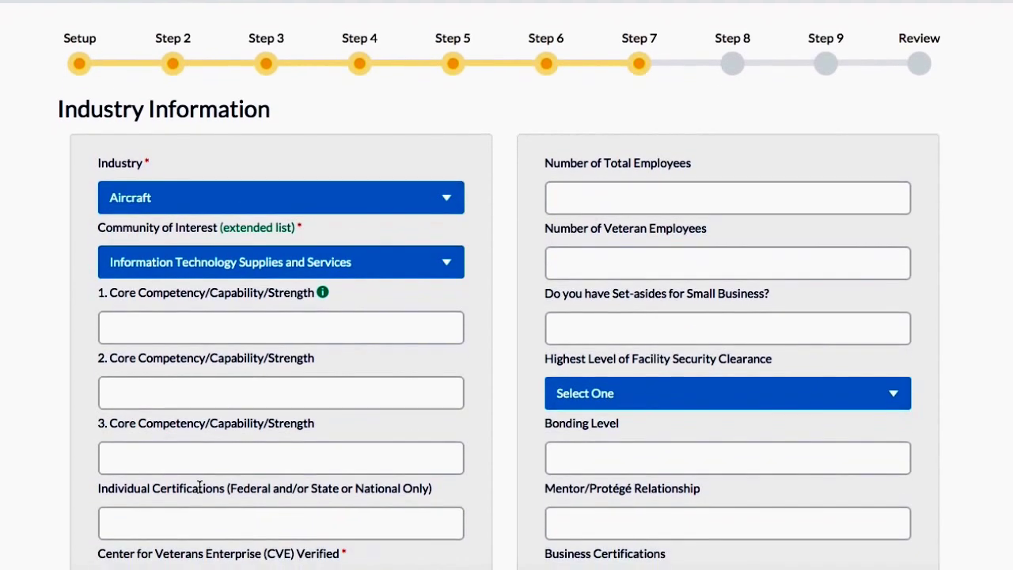
scroll(199, 487, down, 5)
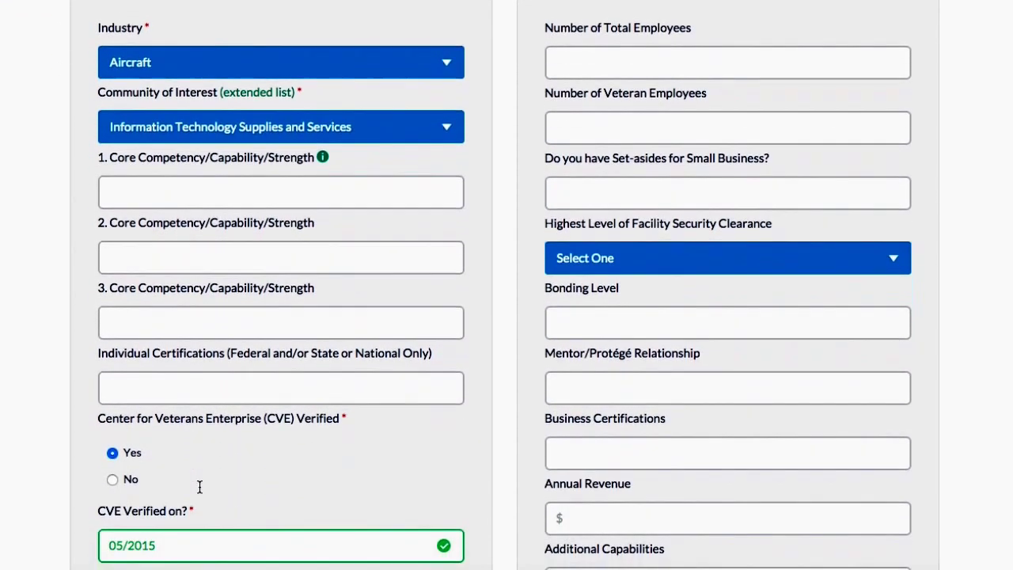
scroll(199, 487, down, 1)
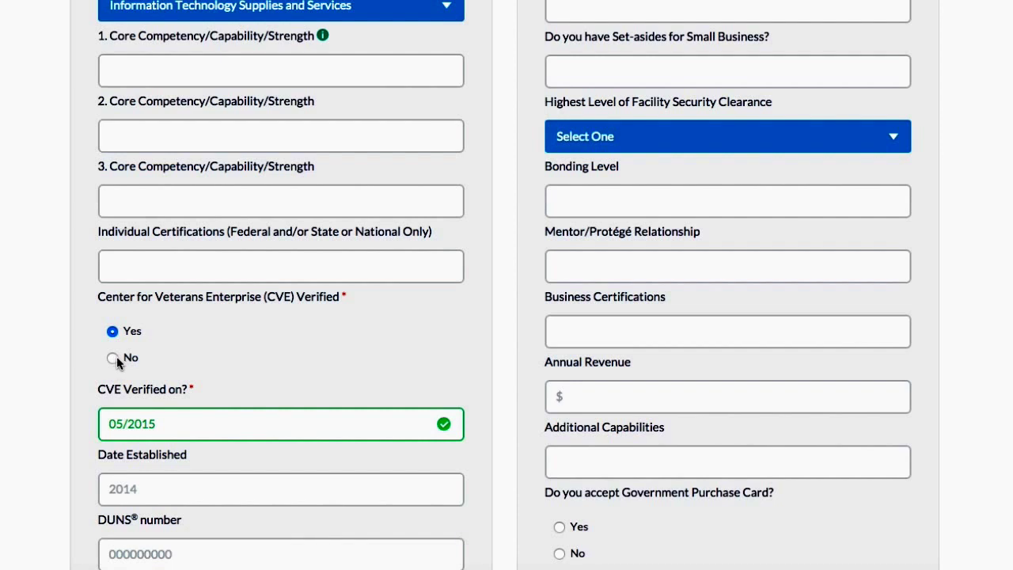
click(156, 425)
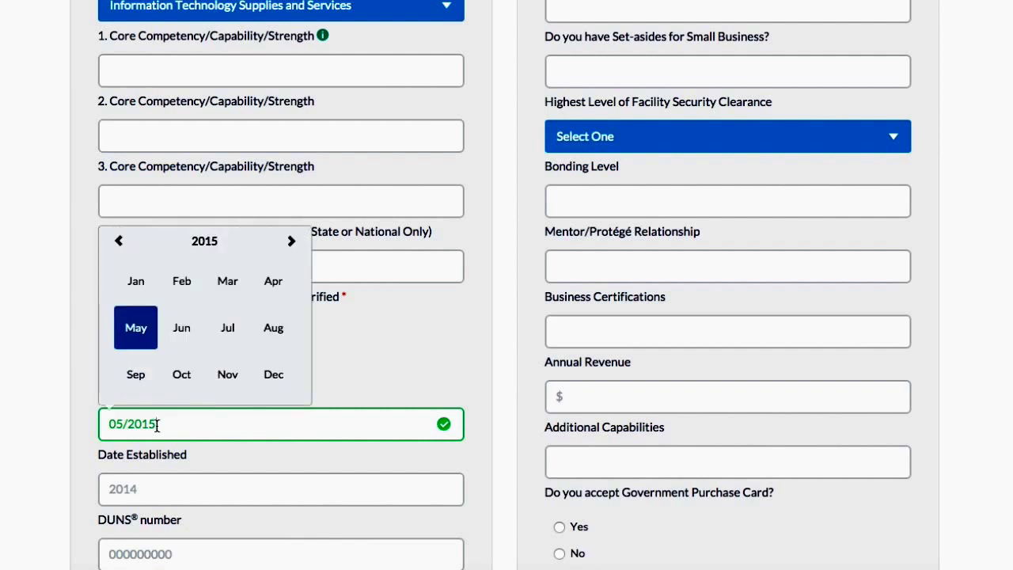
click(138, 380)
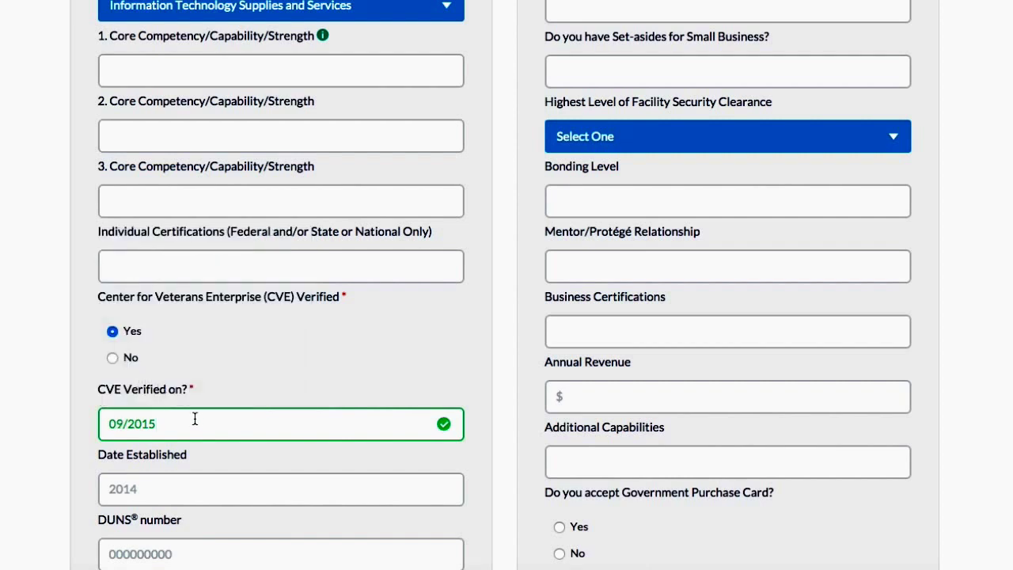
scroll(199, 420, down, 1)
scroll(199, 420, down, 5)
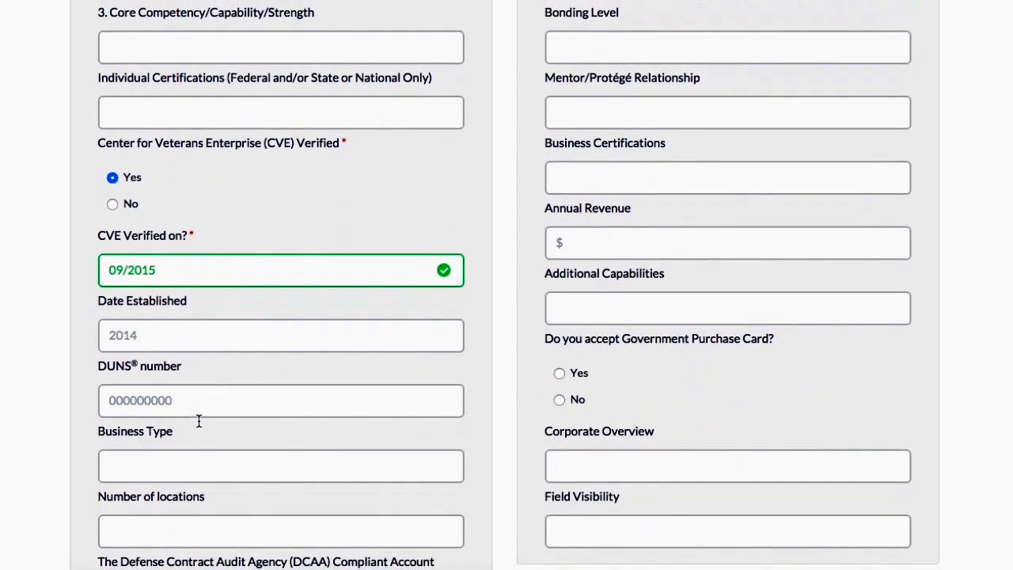
scroll(199, 420, down, 3)
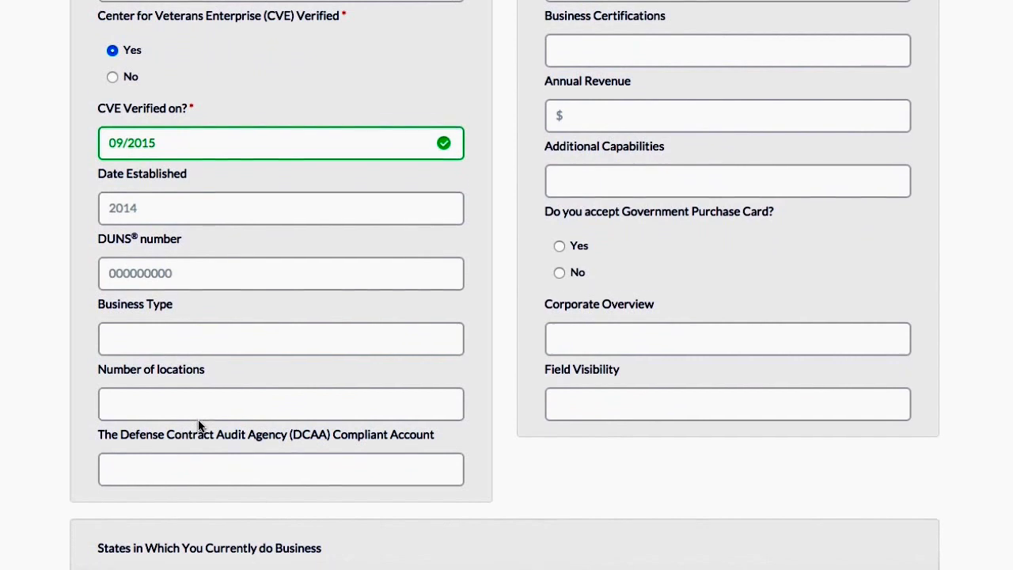
scroll(199, 426, down, 2)
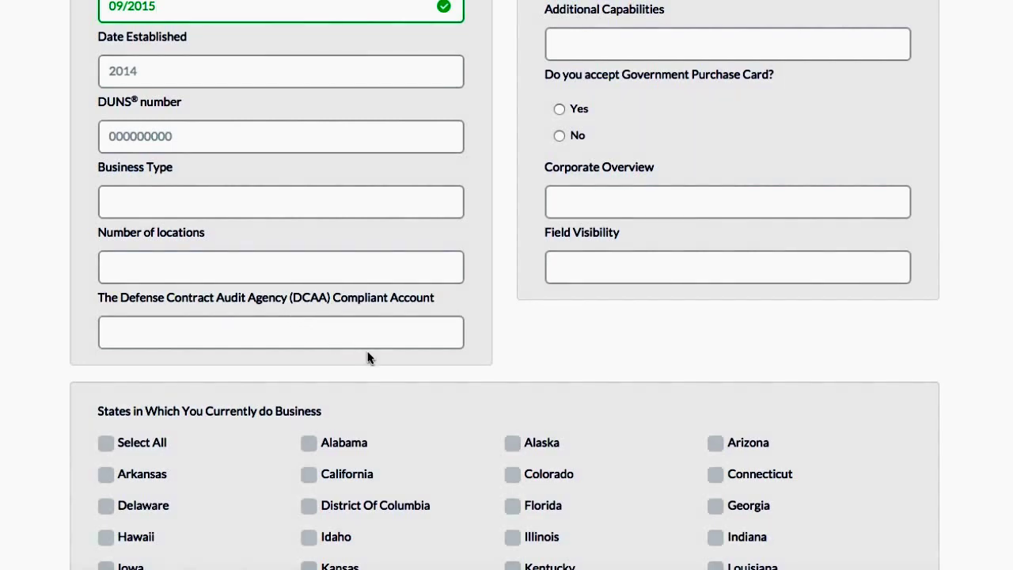
scroll(369, 356, up, 1)
scroll(369, 358, up, 5)
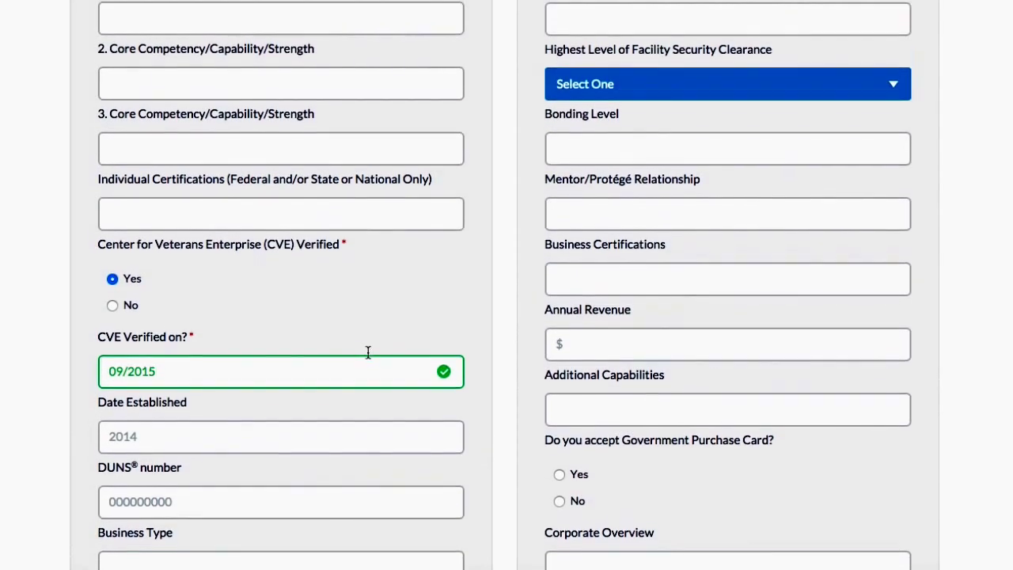
scroll(367, 358, up, 2)
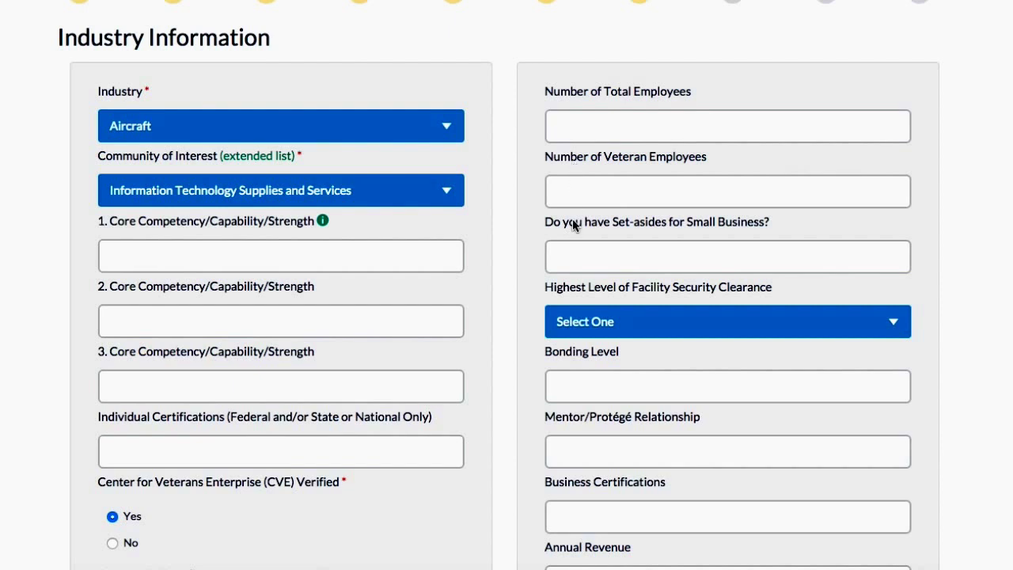
scroll(573, 229, down, 2)
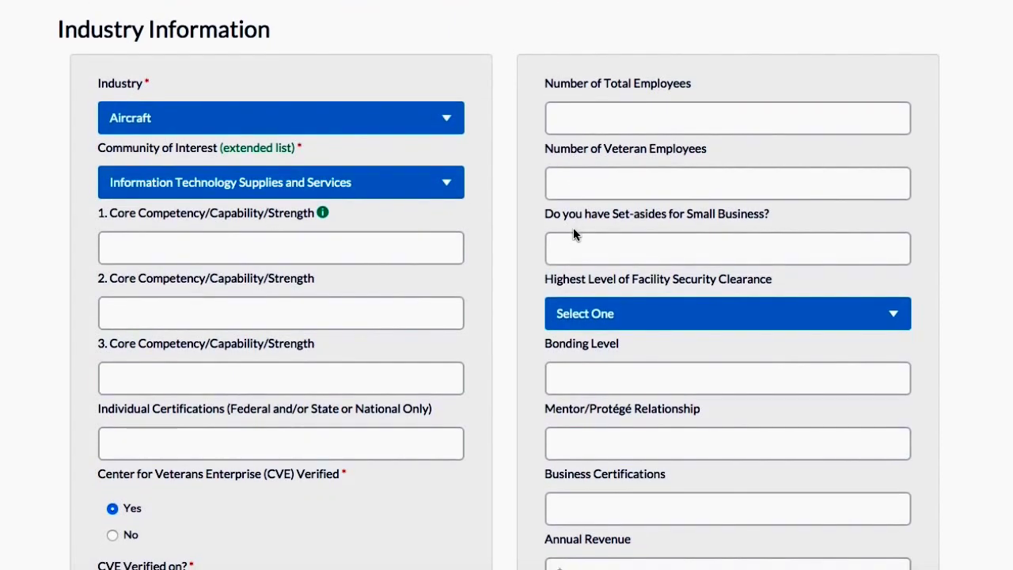
scroll(573, 229, down, 3)
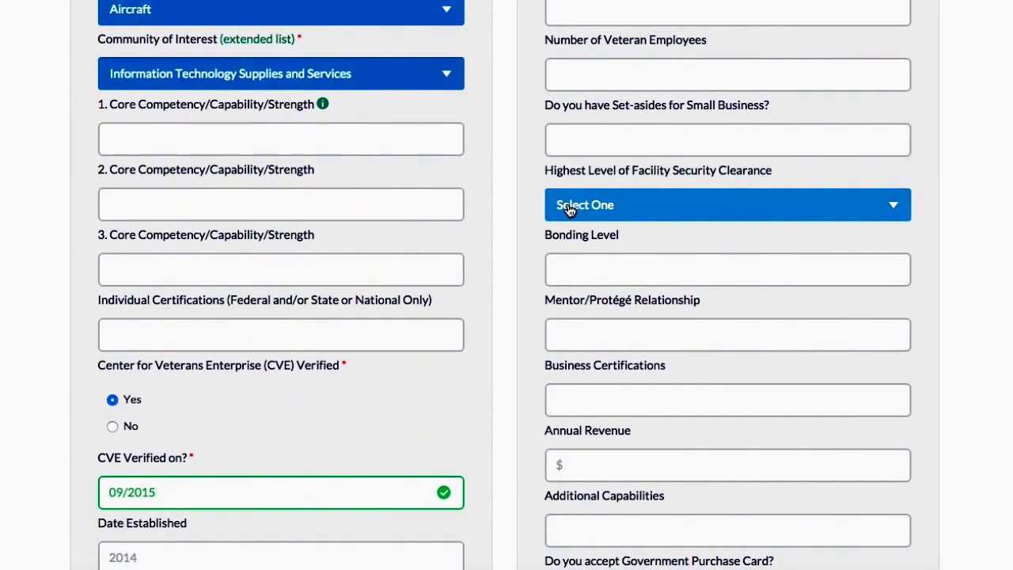
click(567, 207)
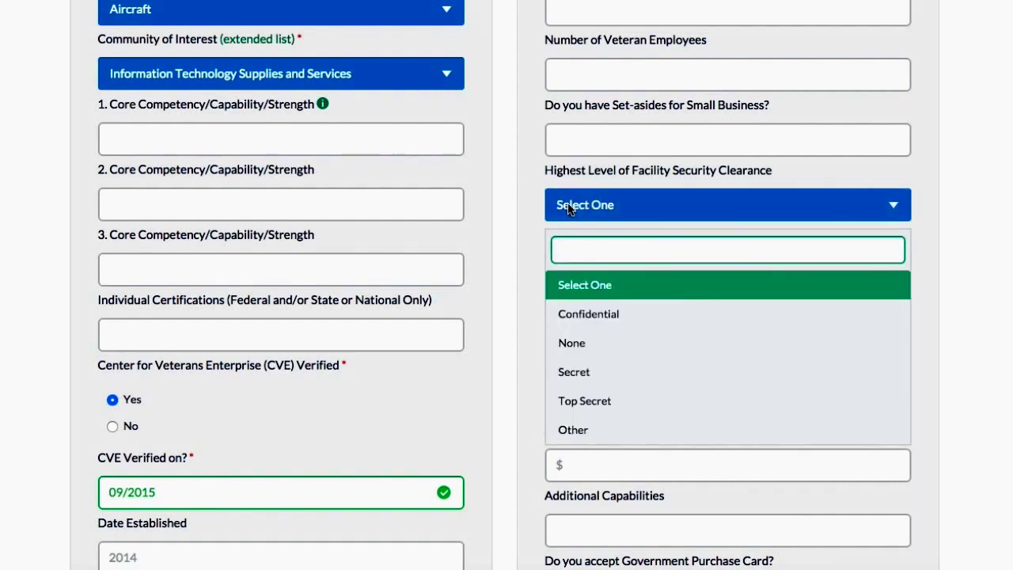
click(568, 207)
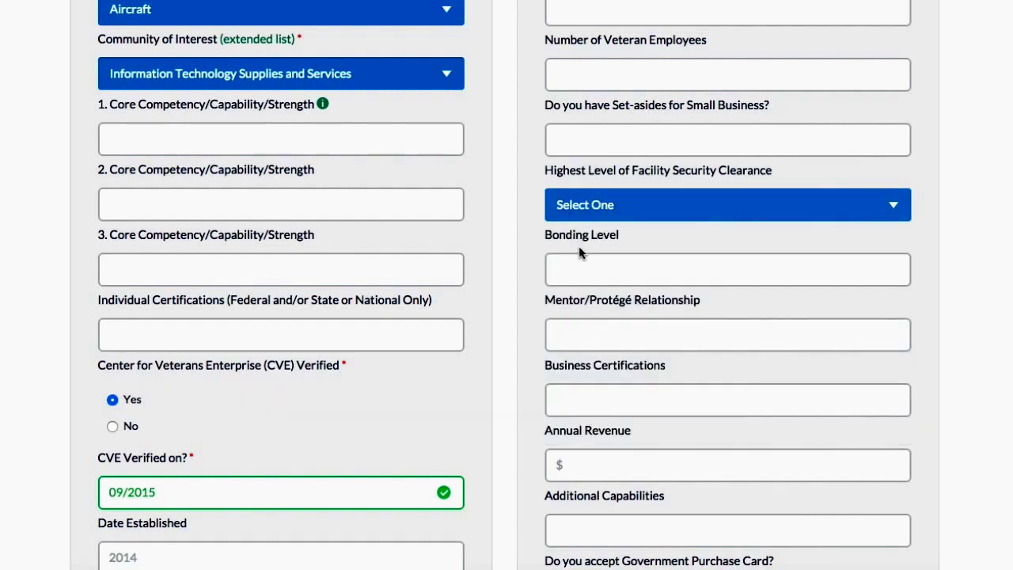
scroll(579, 253, down, 2)
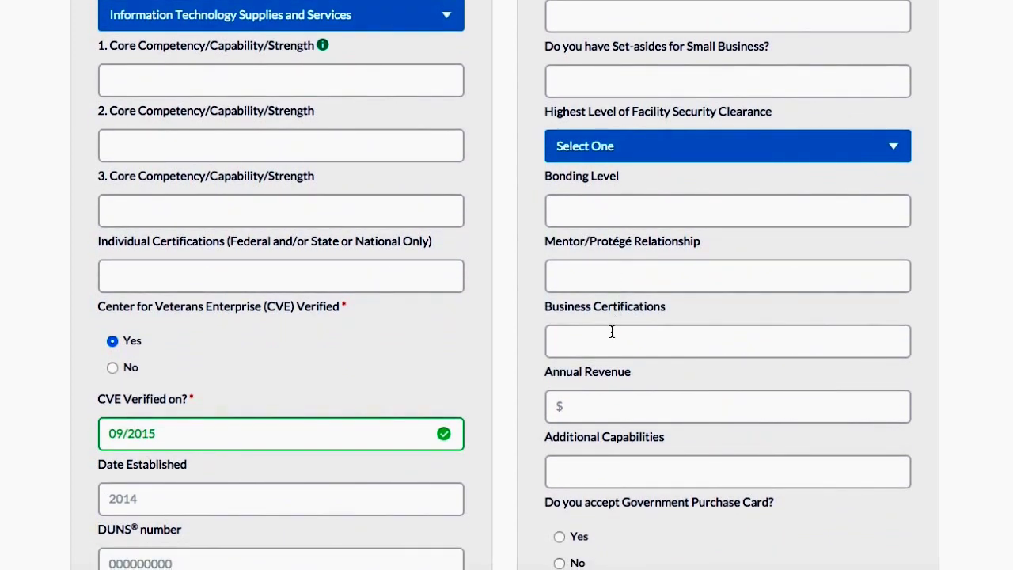
scroll(612, 336, down, 3)
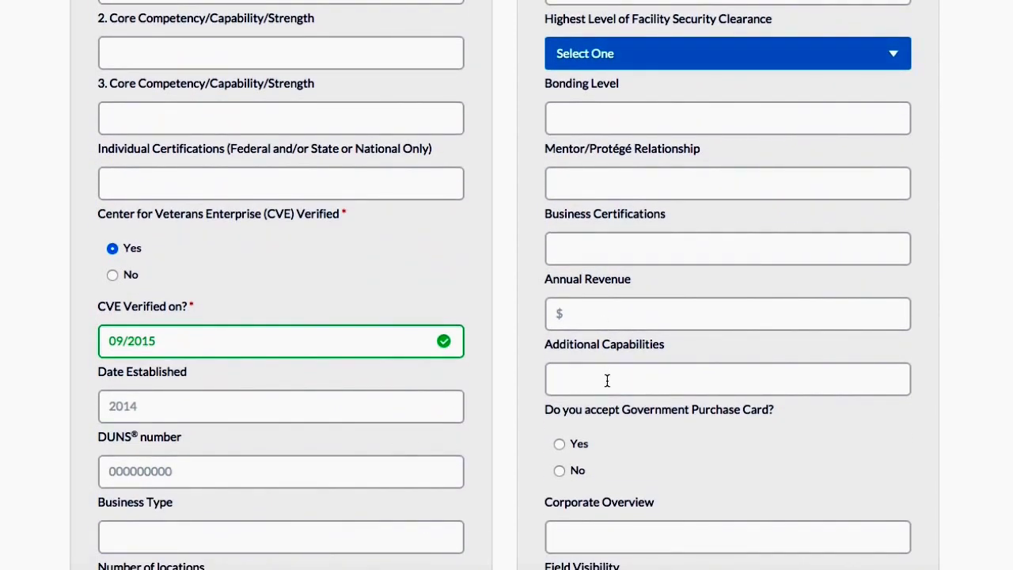
scroll(607, 380, down, 4)
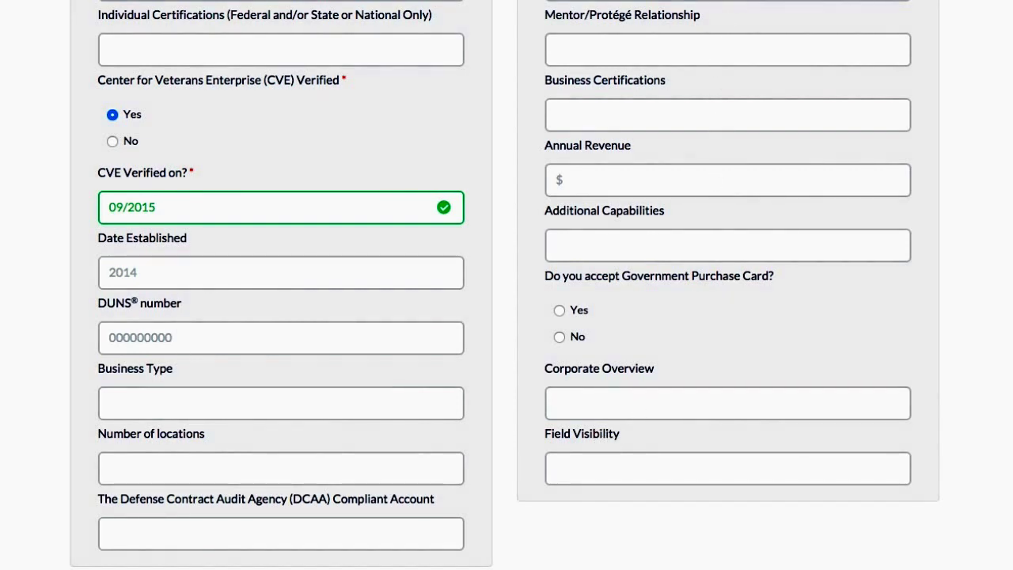
scroll(462, 182, down, 7)
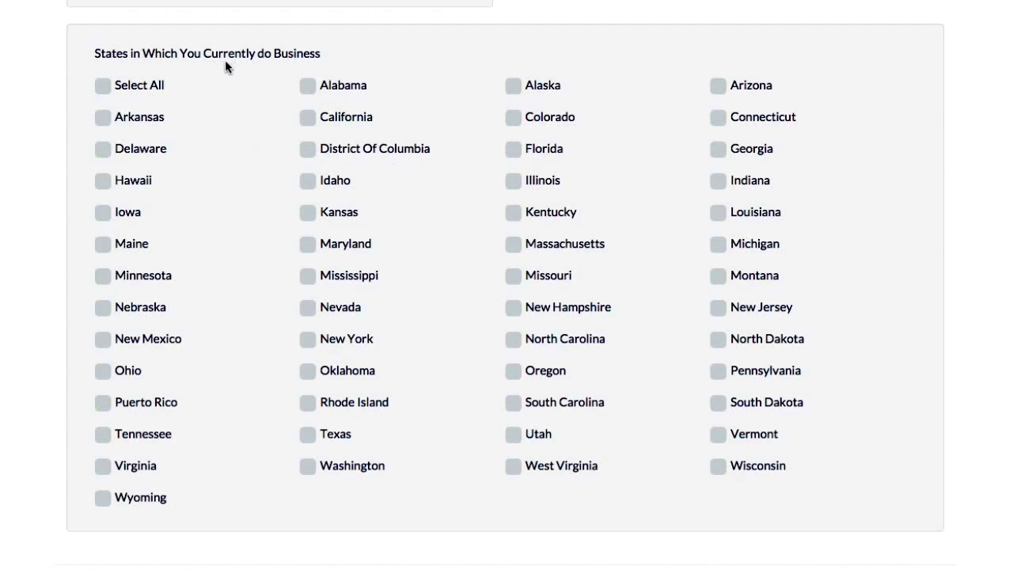
Step: Clear all states, tick only Iowa, Idaho and Nevada, and continue to Step 8
click(104, 87)
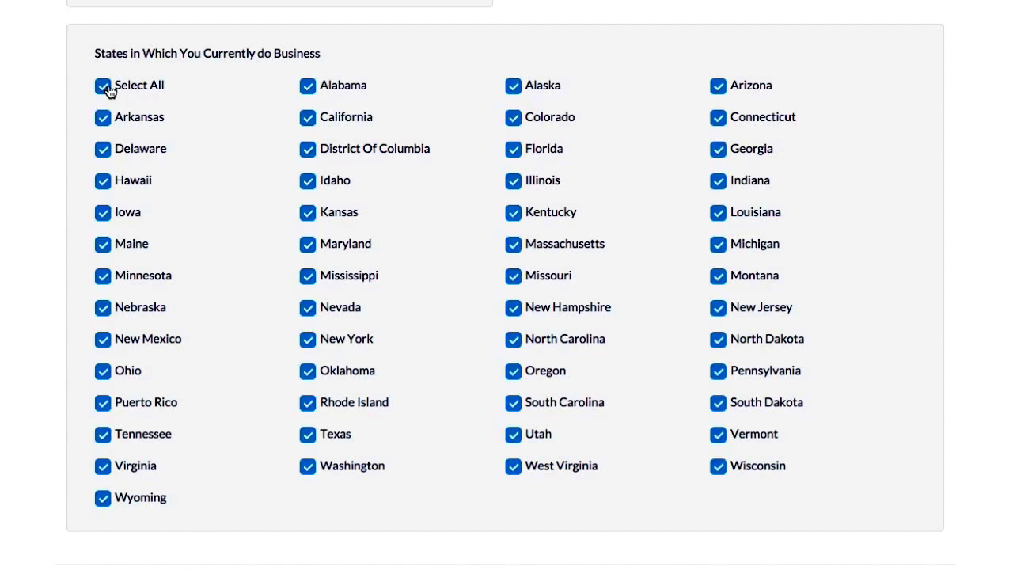
click(106, 89)
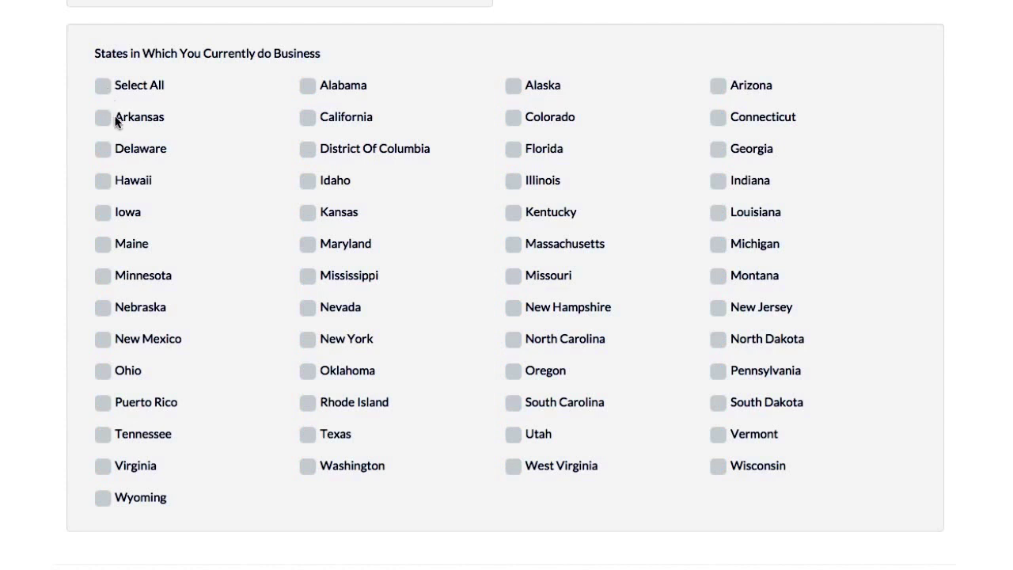
click(110, 212)
click(307, 182)
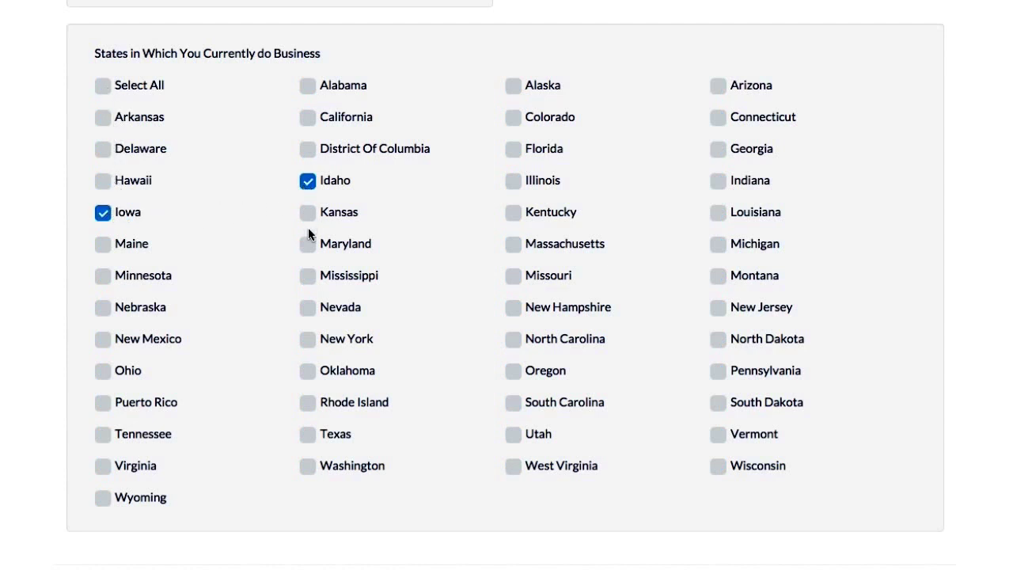
click(309, 311)
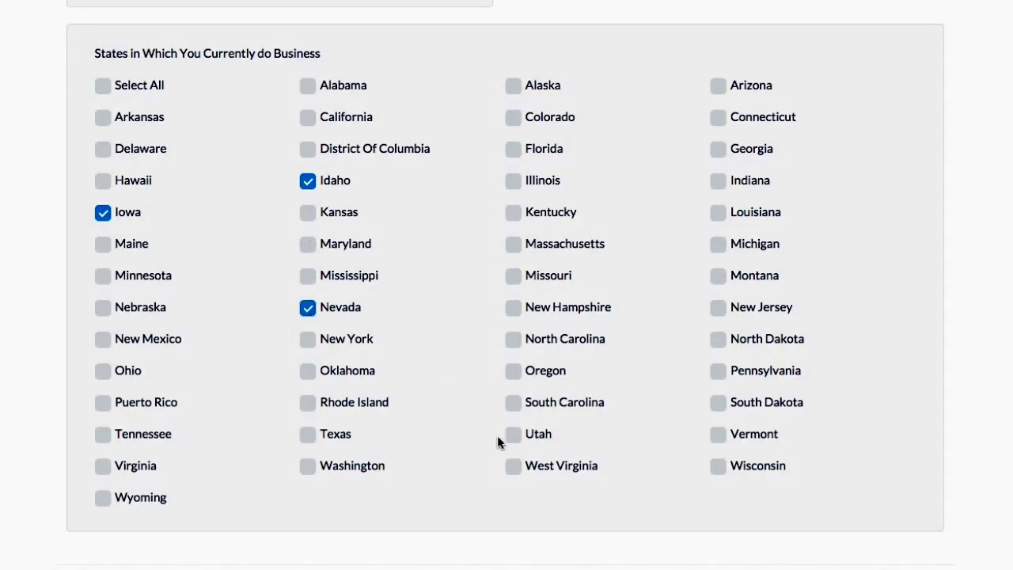
scroll(508, 466, down, 3)
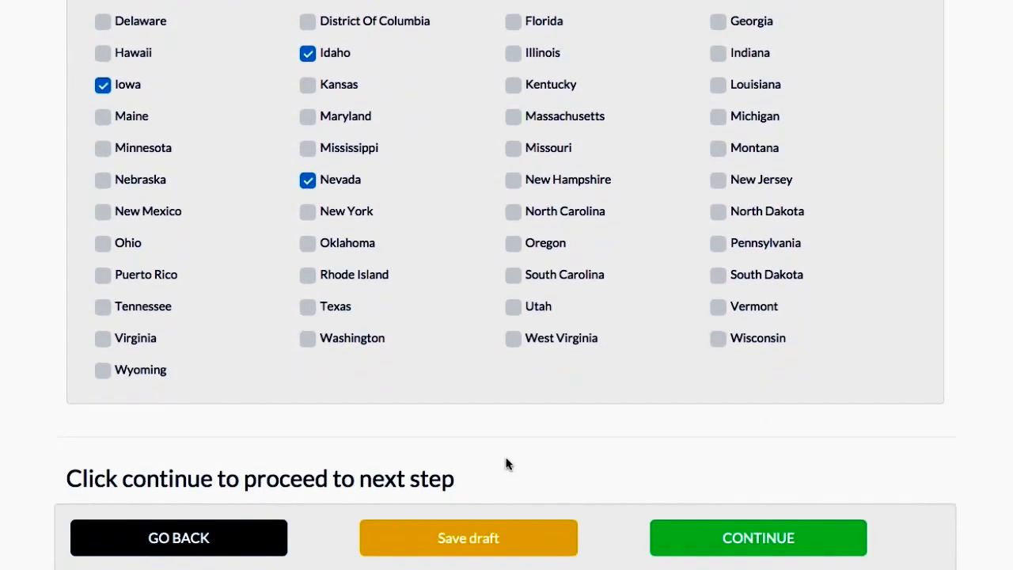
click(706, 531)
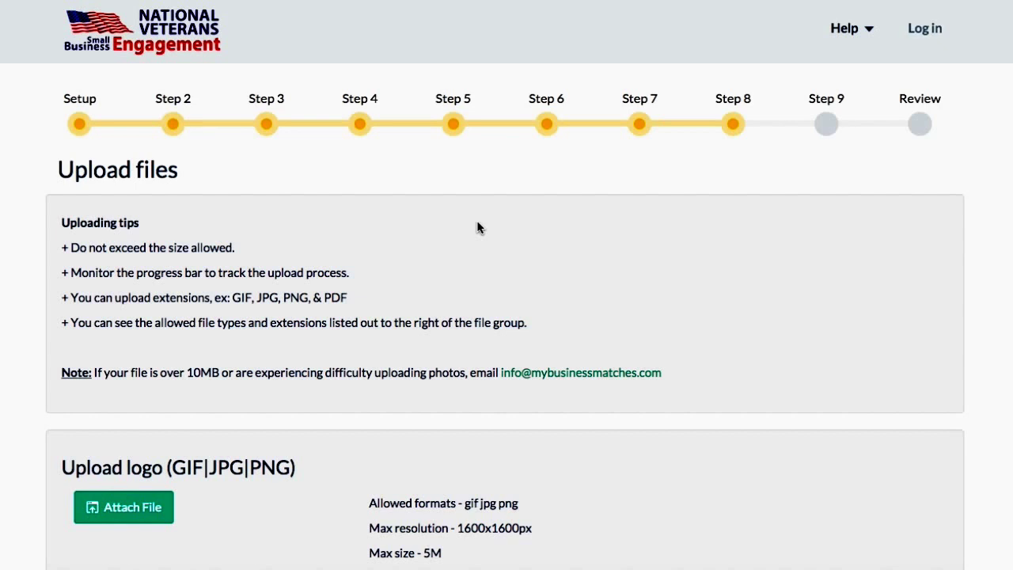
Step: Skip the logo and attendee picture uploads and continue to Step 9 Payment details
scroll(477, 227, down, 2)
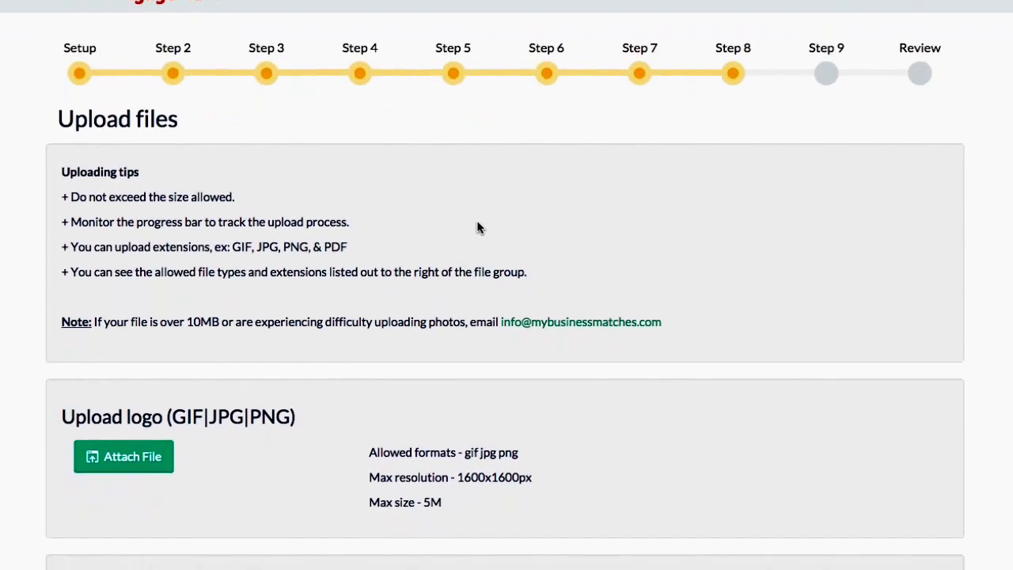
scroll(478, 227, down, 2)
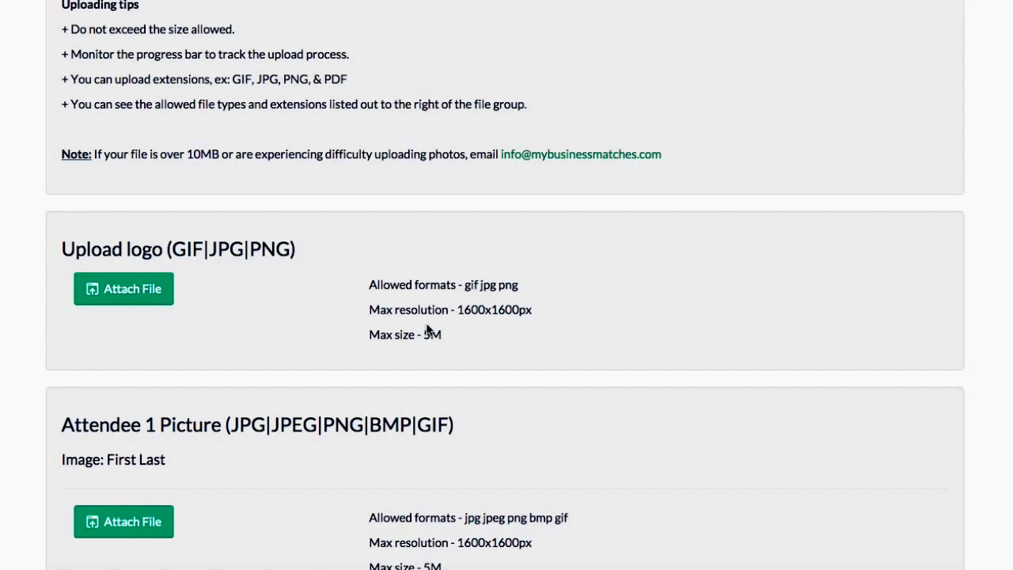
scroll(425, 335, down, 5)
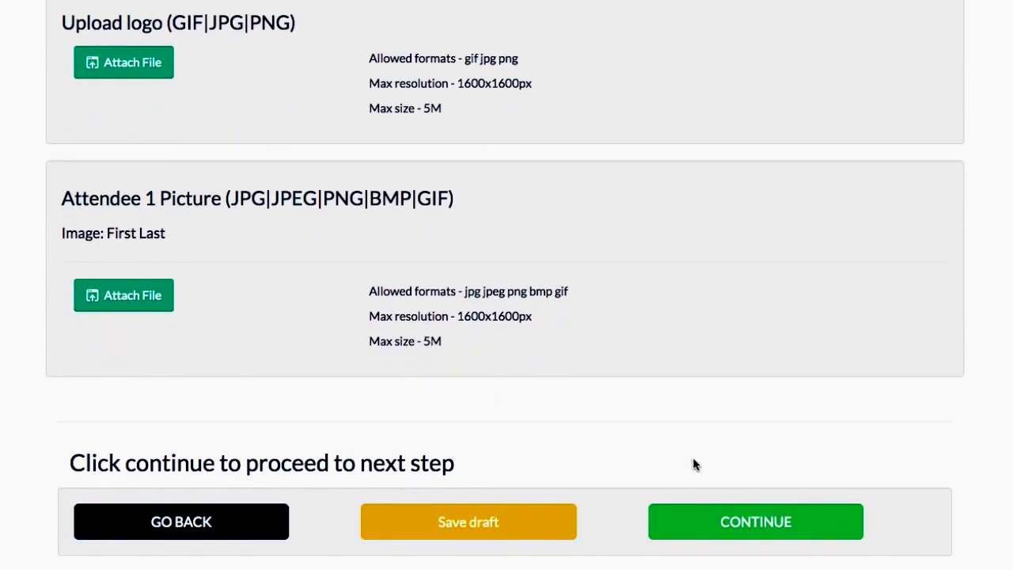
click(731, 523)
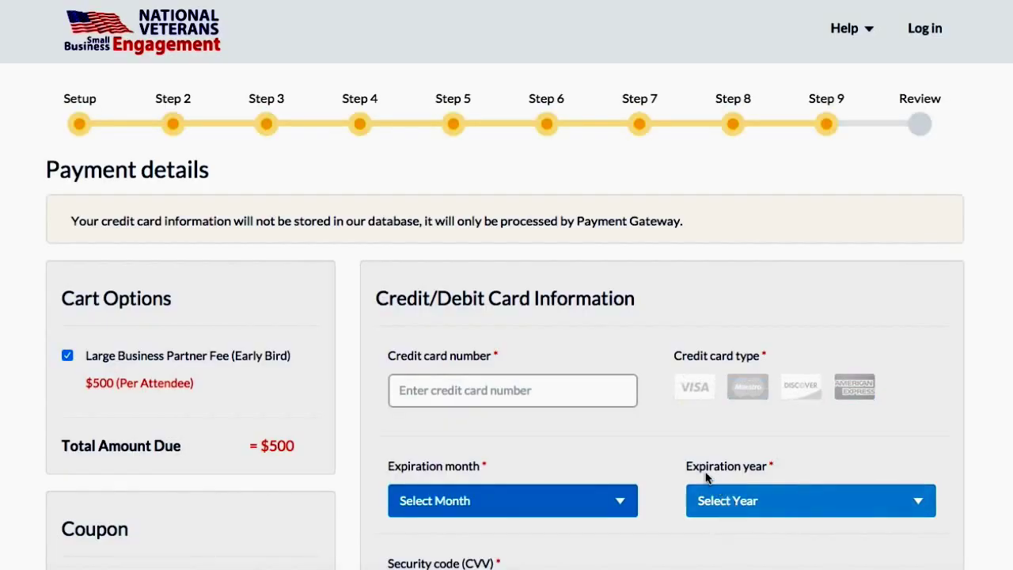
Step: Continue past the $500 payment details to the registration Review page
scroll(672, 414, down, 2)
scroll(672, 421, down, 2)
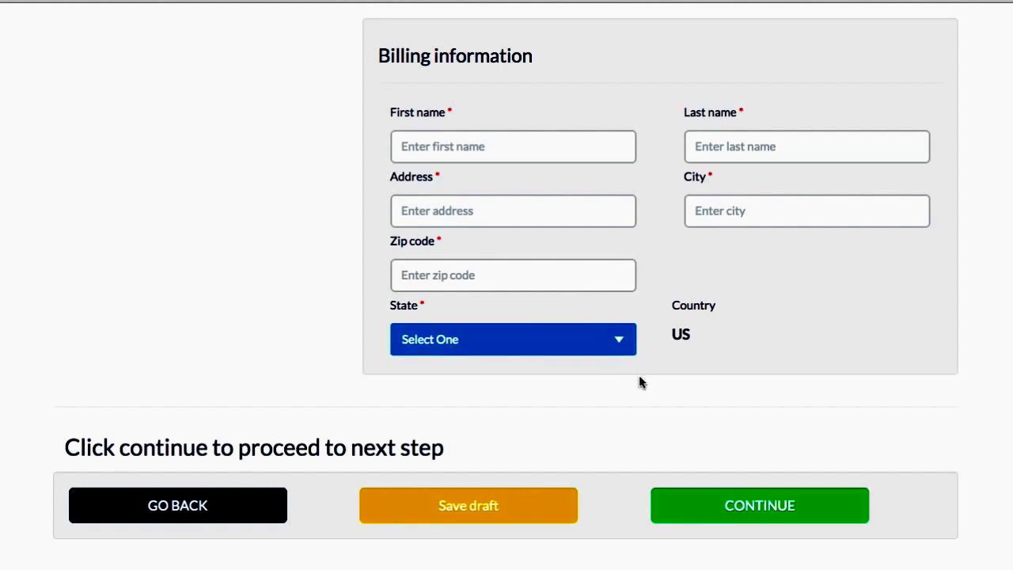
click(724, 526)
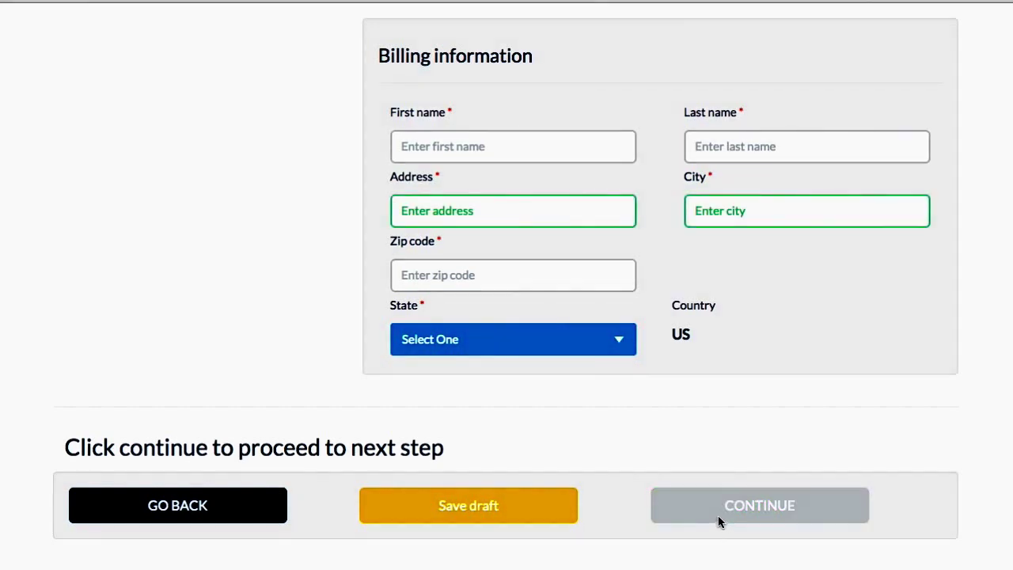
scroll(694, 497, down, 2)
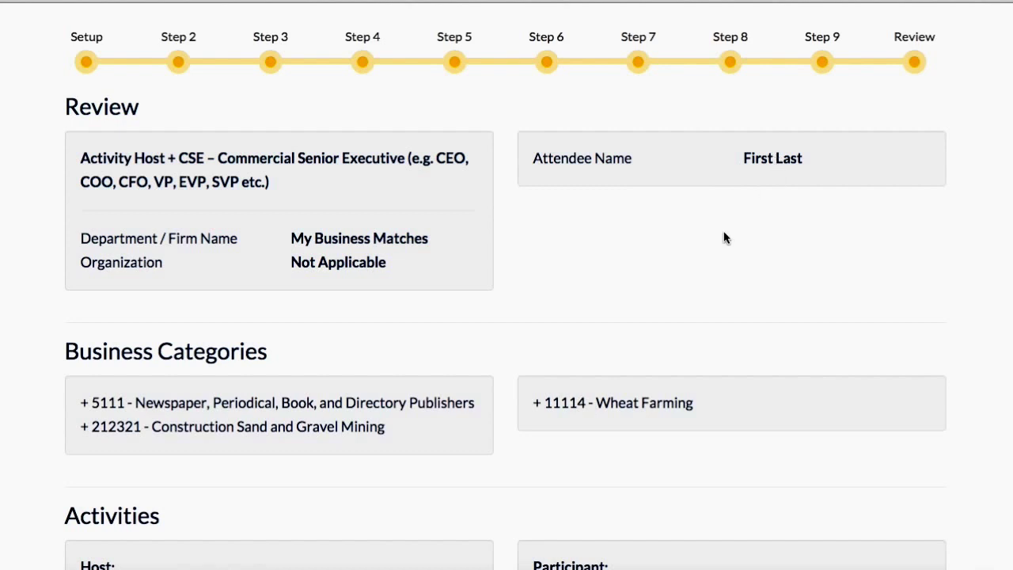
scroll(647, 360, down, 1)
scroll(646, 366, down, 3)
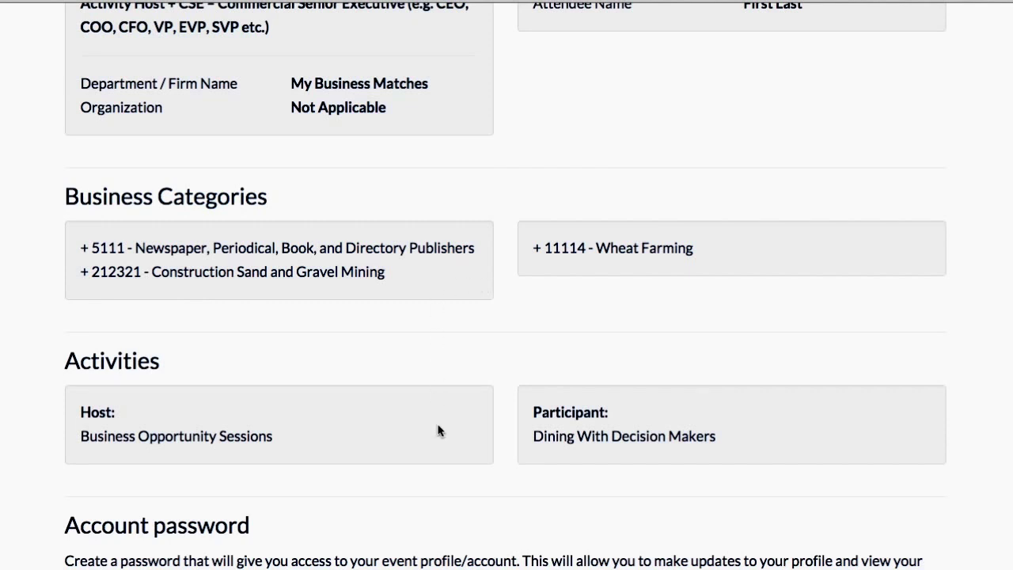
scroll(439, 430, down, 1)
scroll(439, 430, down, 2)
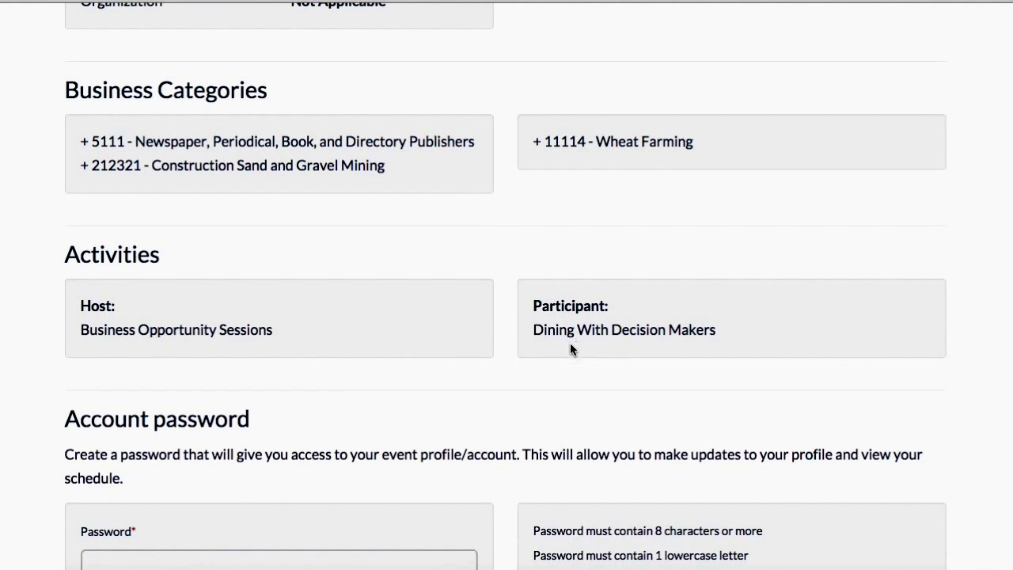
scroll(486, 423, down, 2)
scroll(485, 423, down, 2)
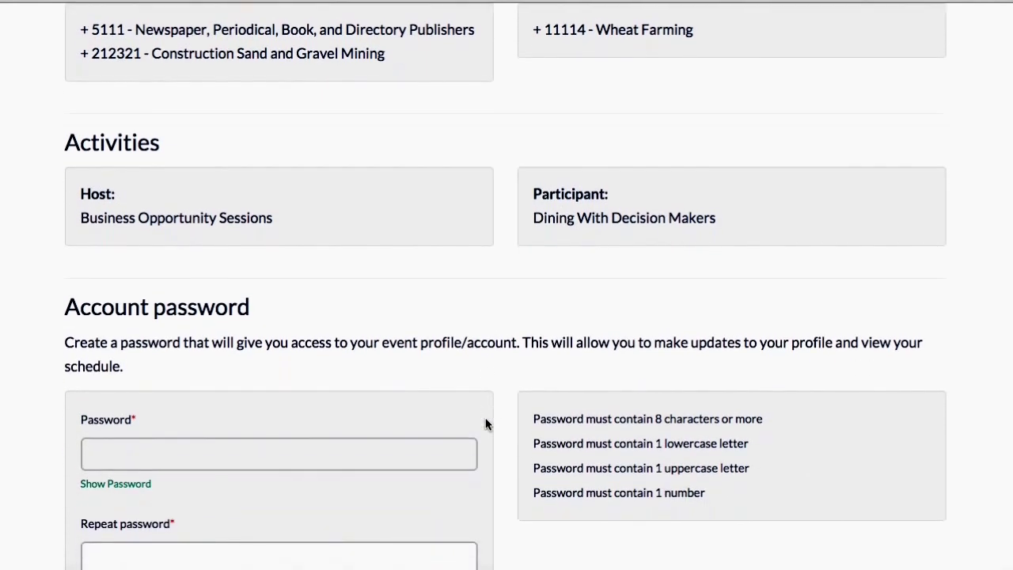
scroll(485, 423, down, 1)
scroll(485, 423, down, 1)
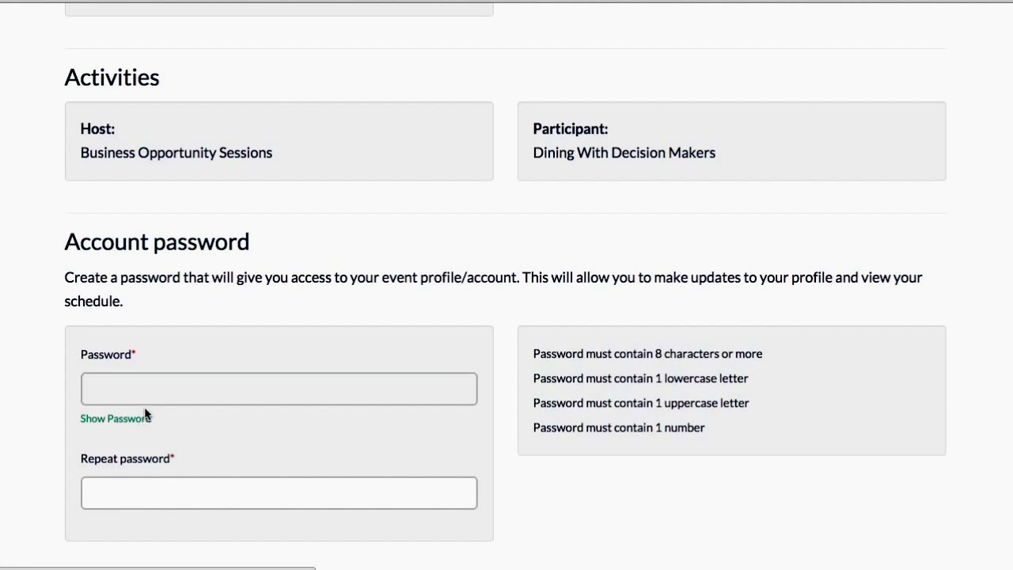
Step: Enter the account password in both the Password and Repeat password fields
click(225, 373)
text(password1)
click(251, 491)
text(password)
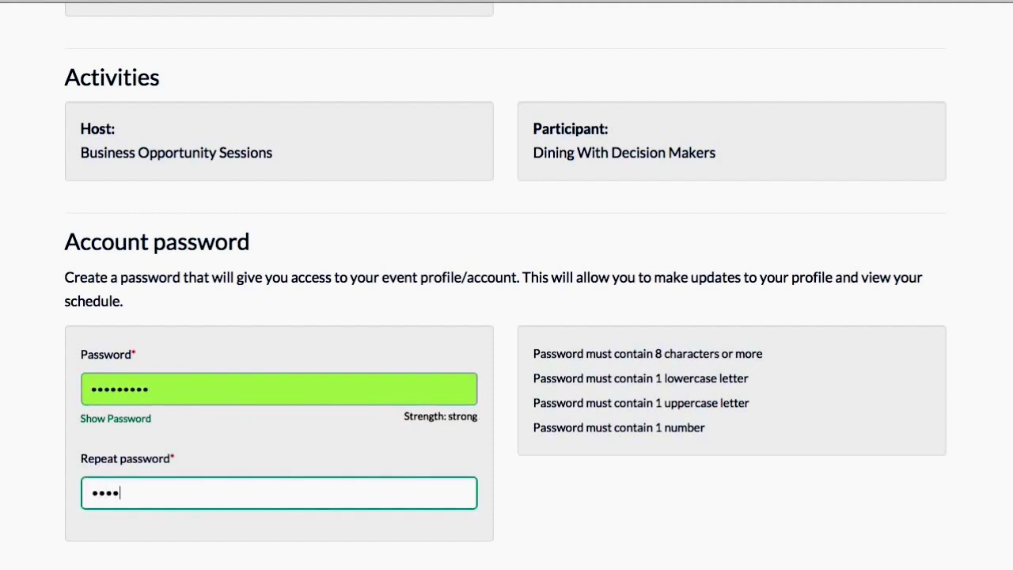
text(1)
Step: Accept the Terms of use and submit the registration
scroll(378, 531, down, 3)
scroll(378, 533, down, 6)
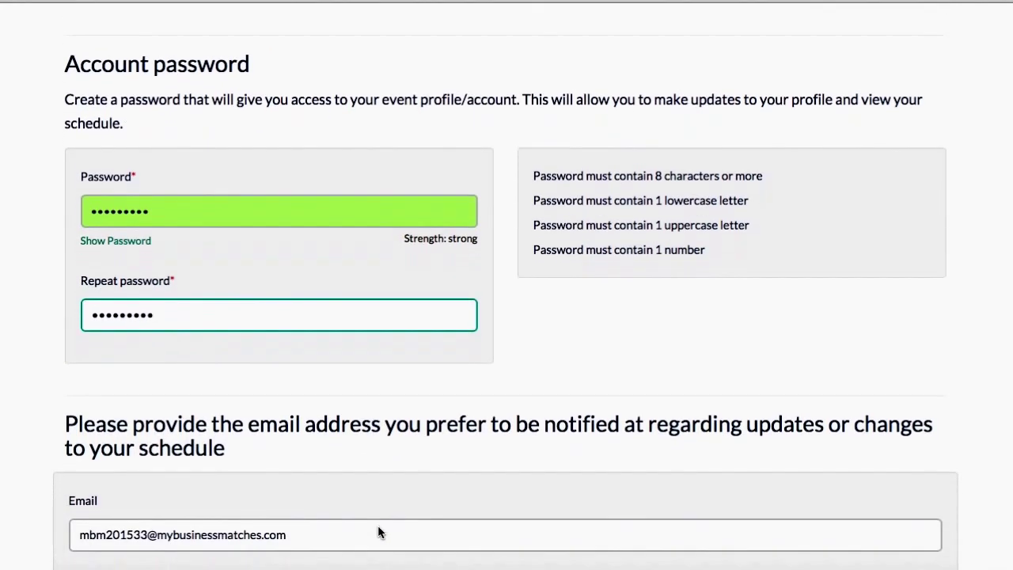
scroll(378, 527, down, 7)
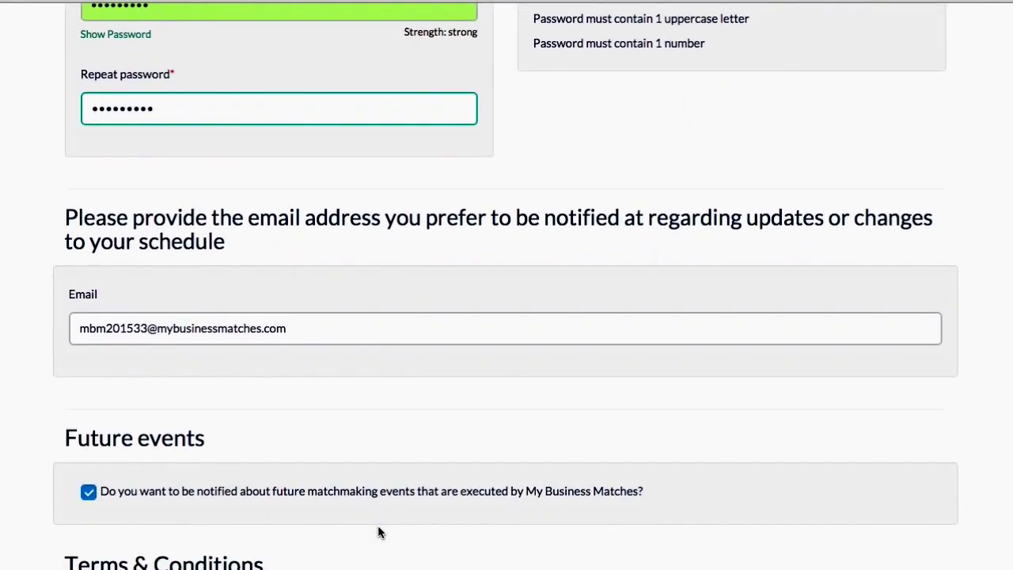
scroll(377, 533, down, 5)
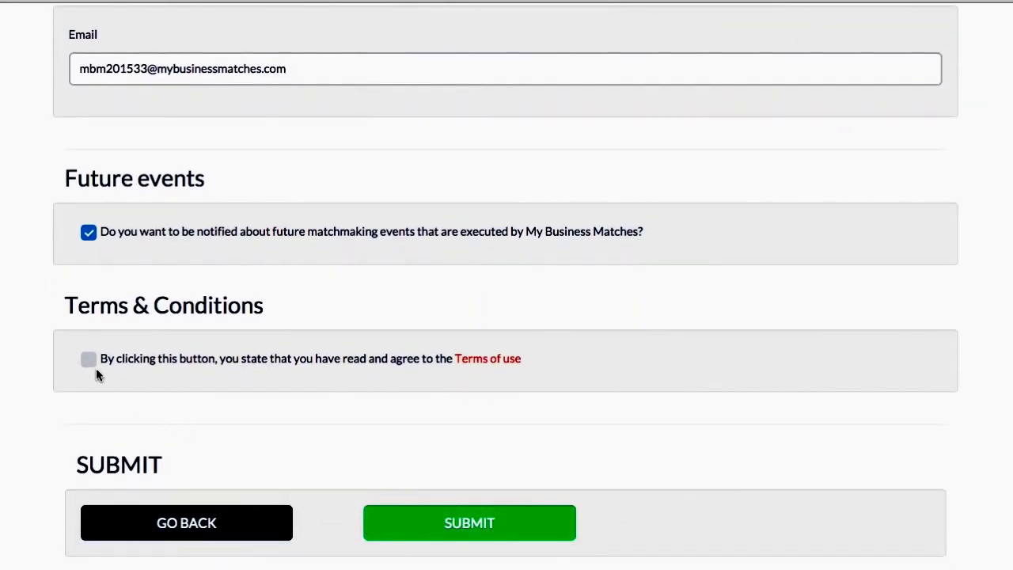
click(88, 360)
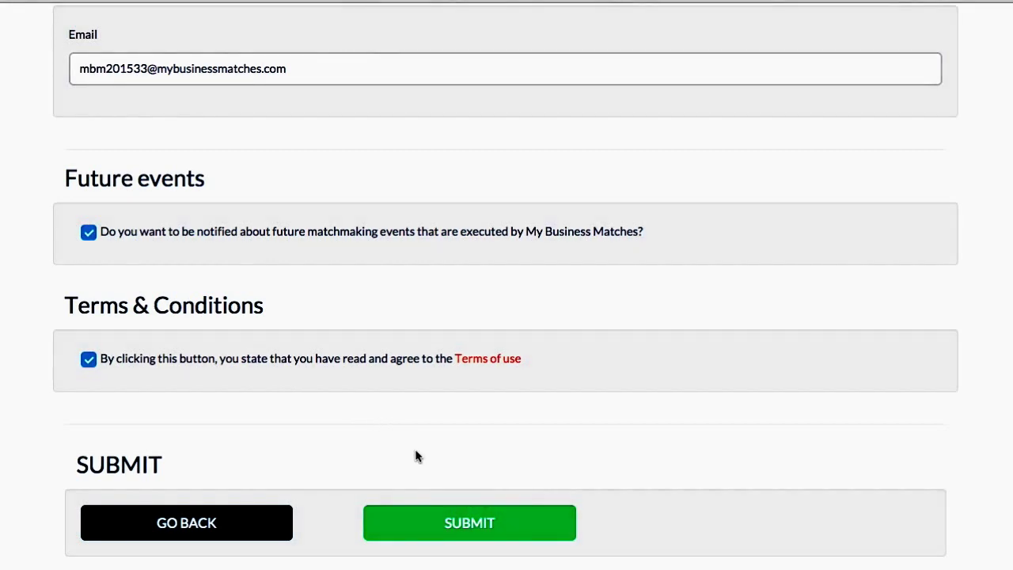
click(468, 526)
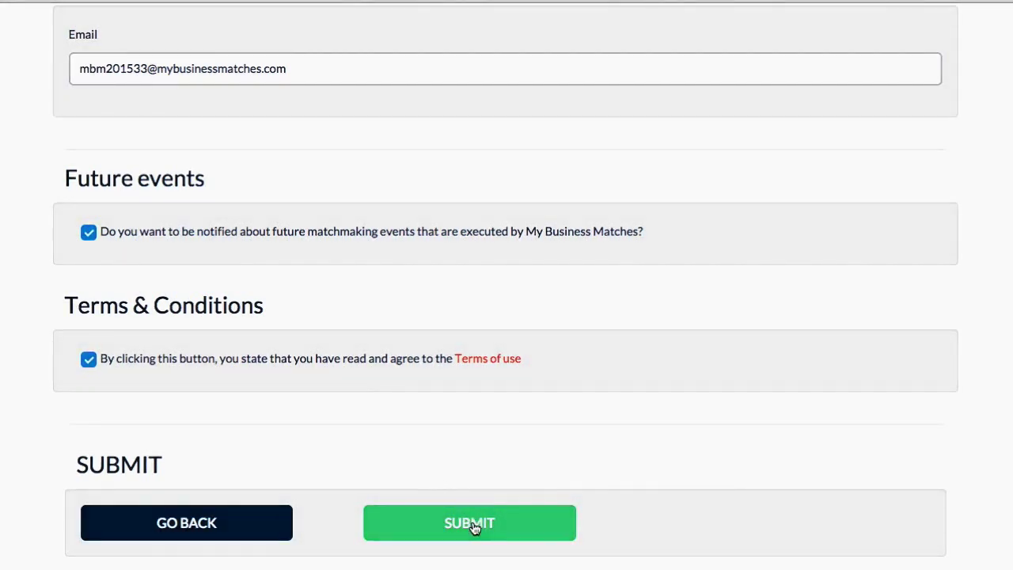
click(472, 525)
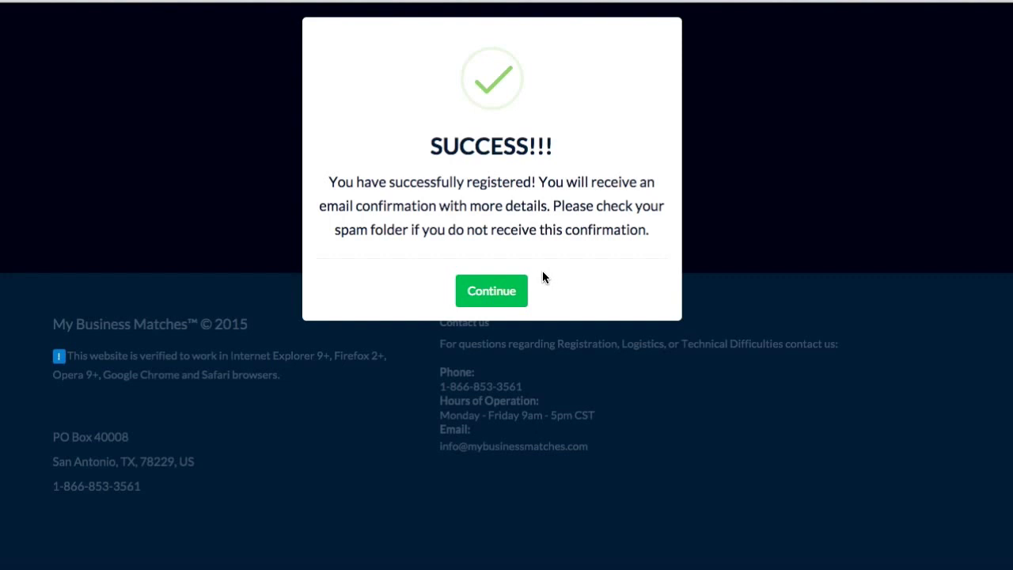
Step: Dismiss the SUCCESS registration-complete message with Continue
click(501, 297)
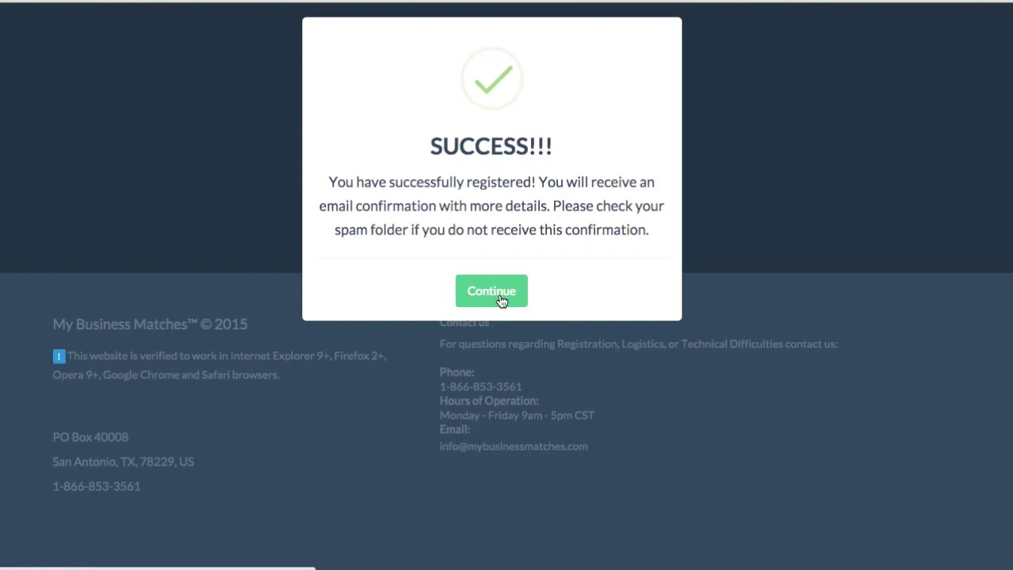
click(501, 301)
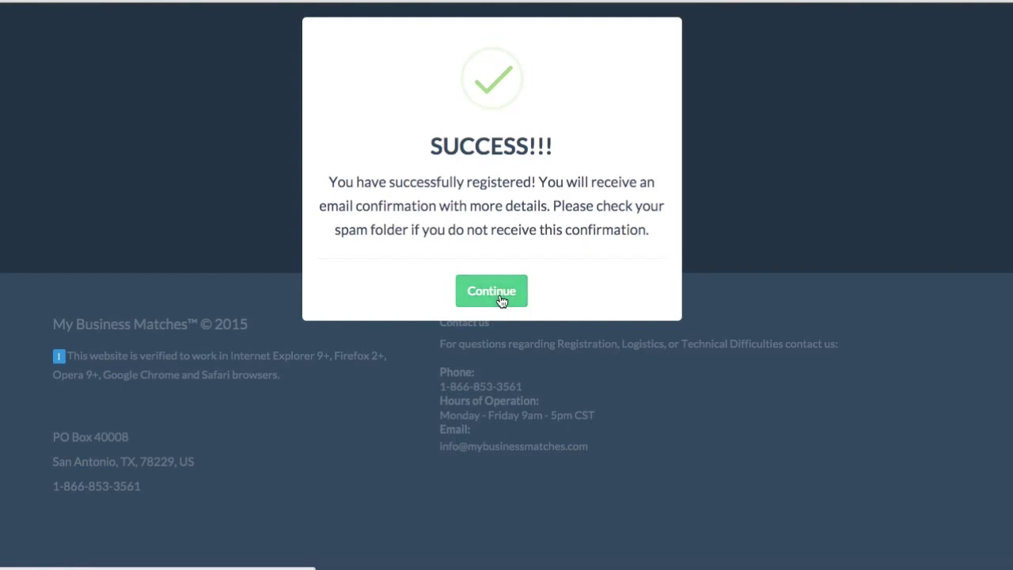